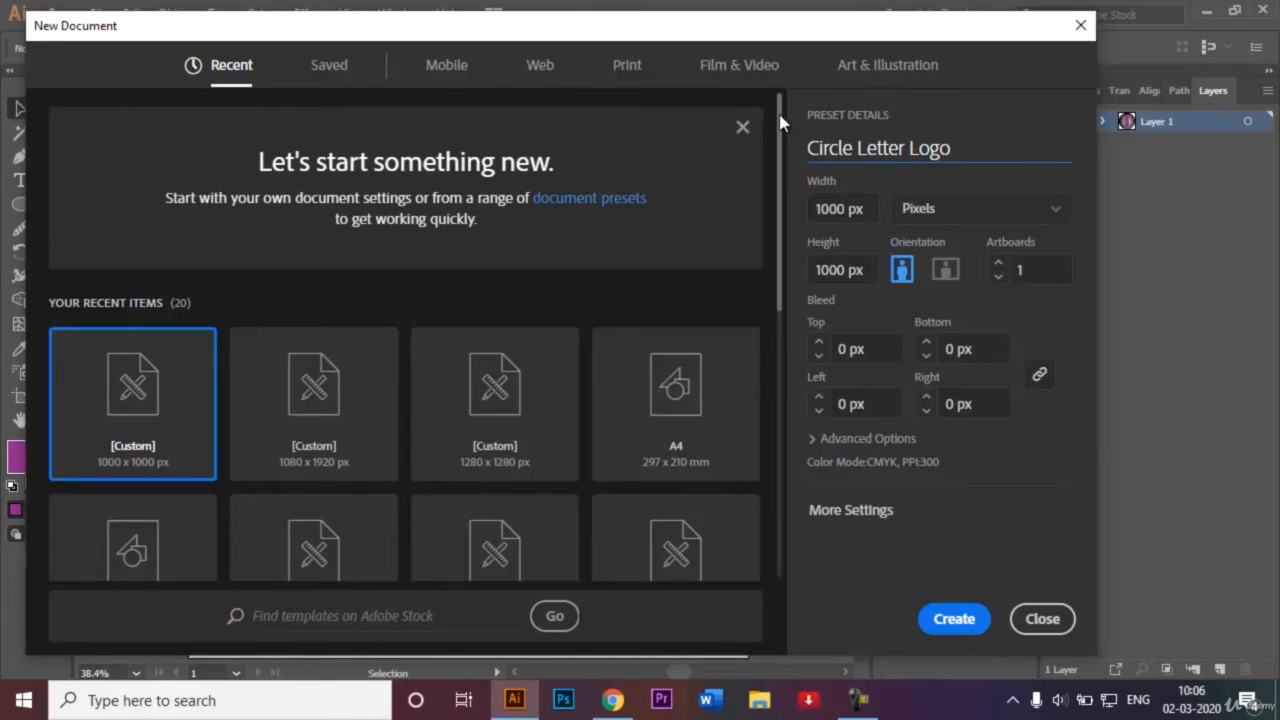
Create a new 1000 x 1000 px document named Circle Letter Logo
left_click_drag(781, 121, 785, 245)
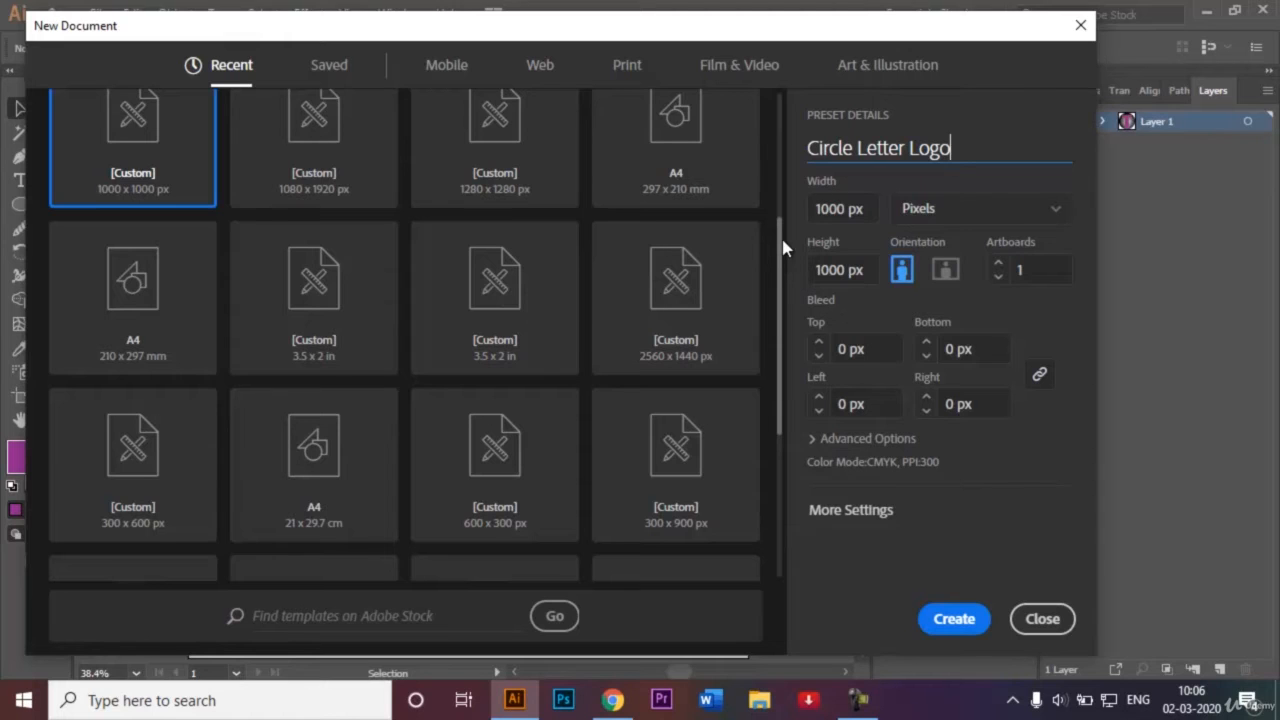
left_click_drag(783, 248, 762, 122)
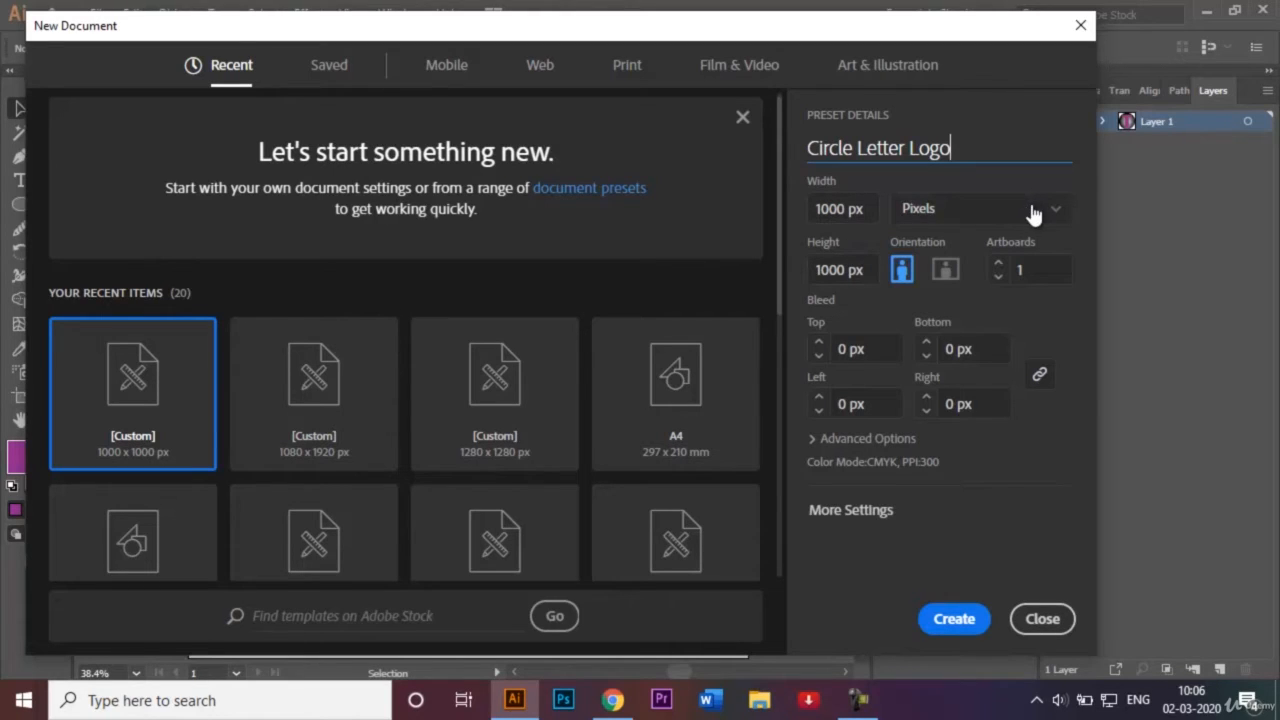
left_click(951, 626)
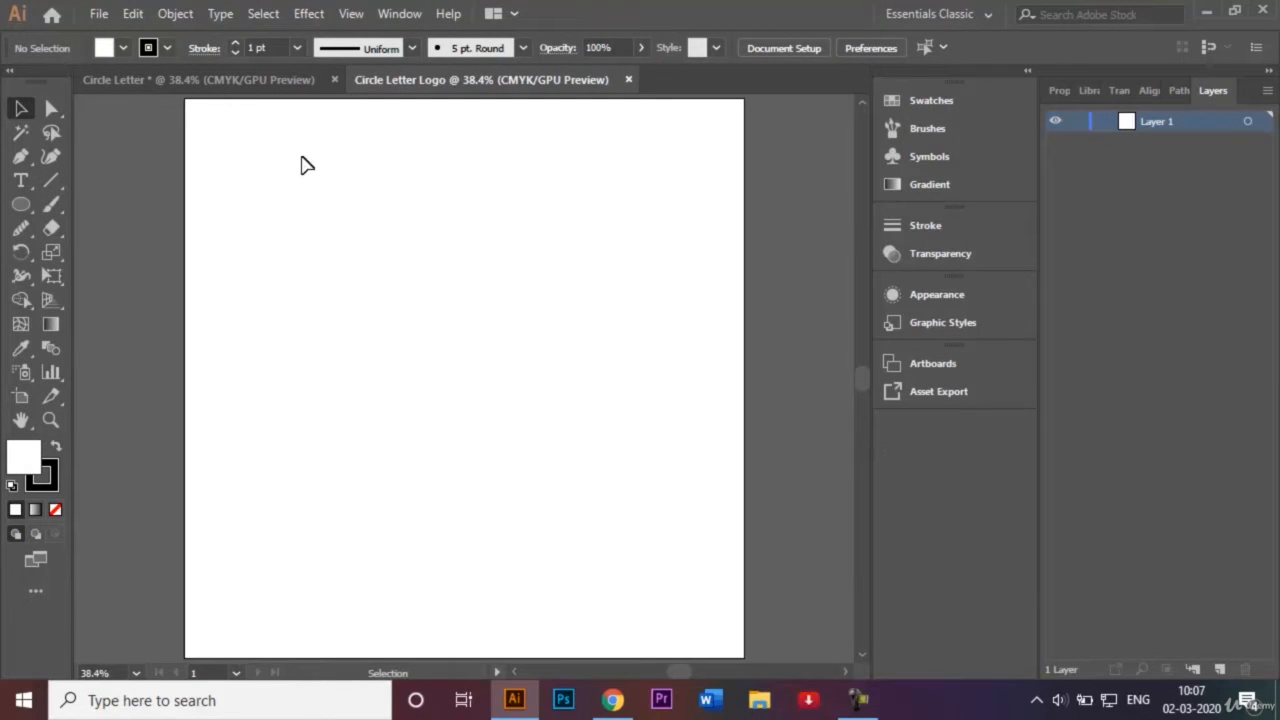
Choose the Ellipse tool with no stroke and a medium grey fill
left_click(20, 208)
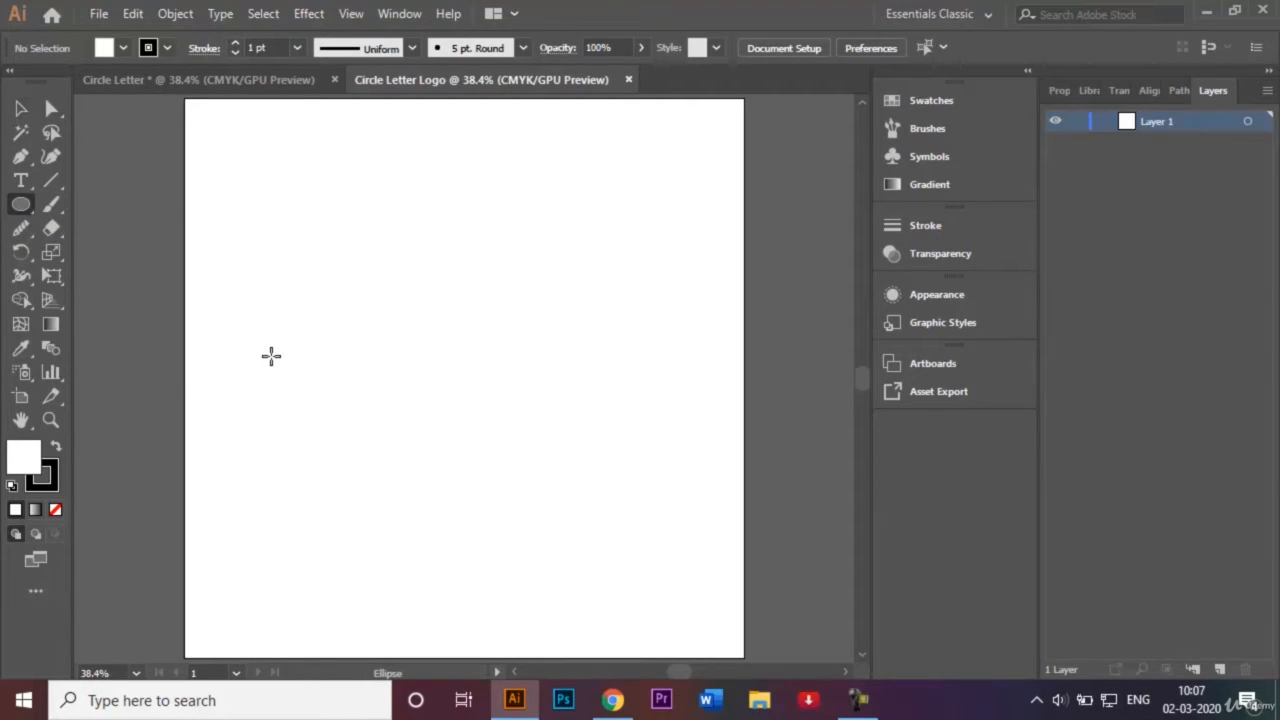
left_click(168, 48)
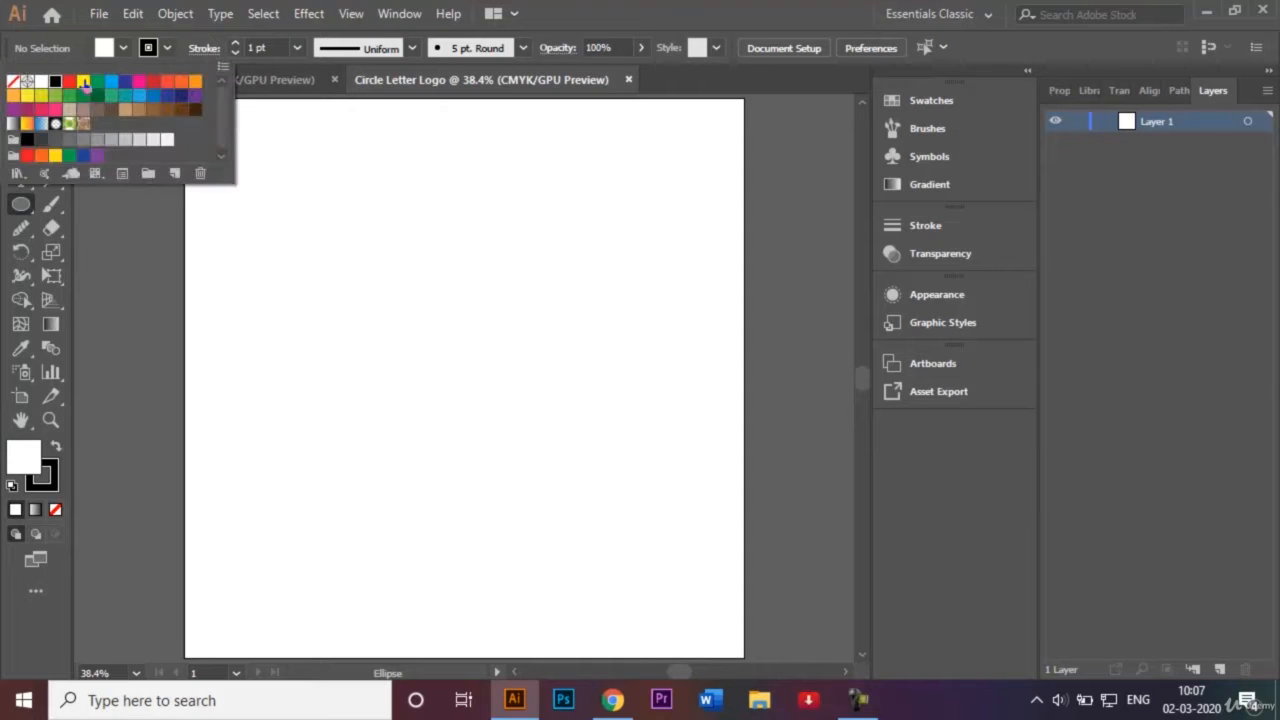
left_click(12, 81)
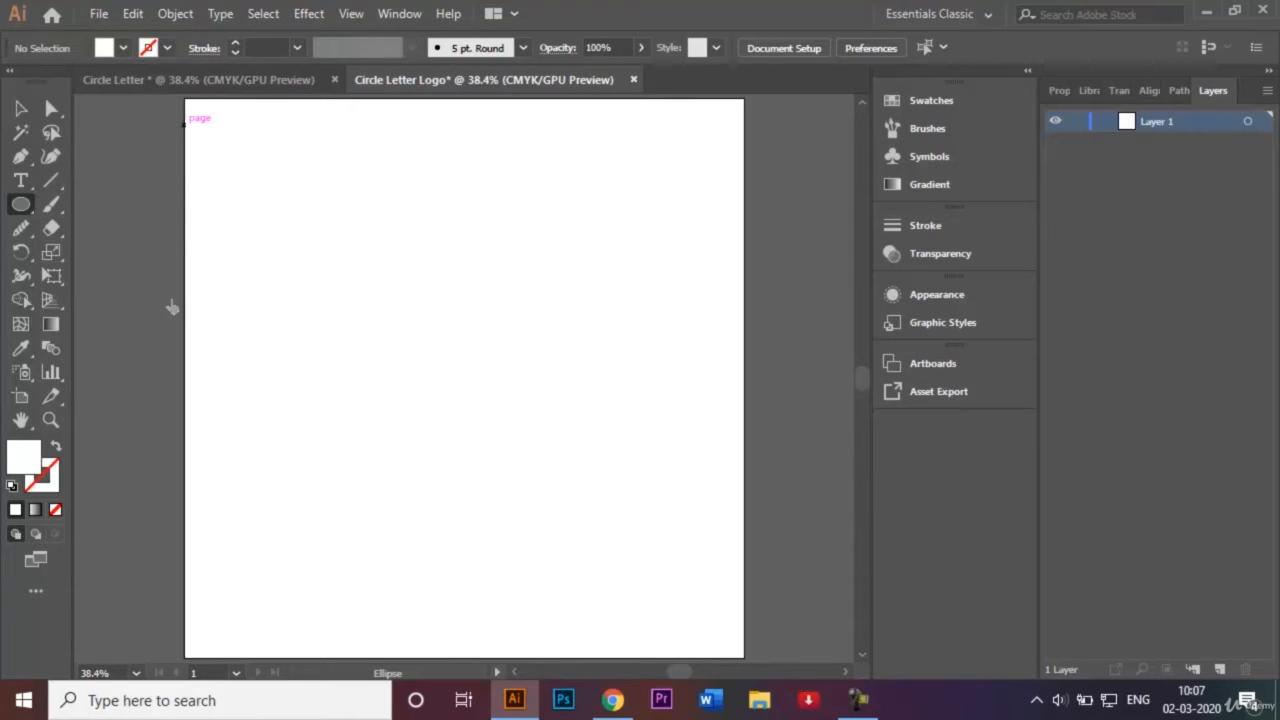
left_click(123, 48)
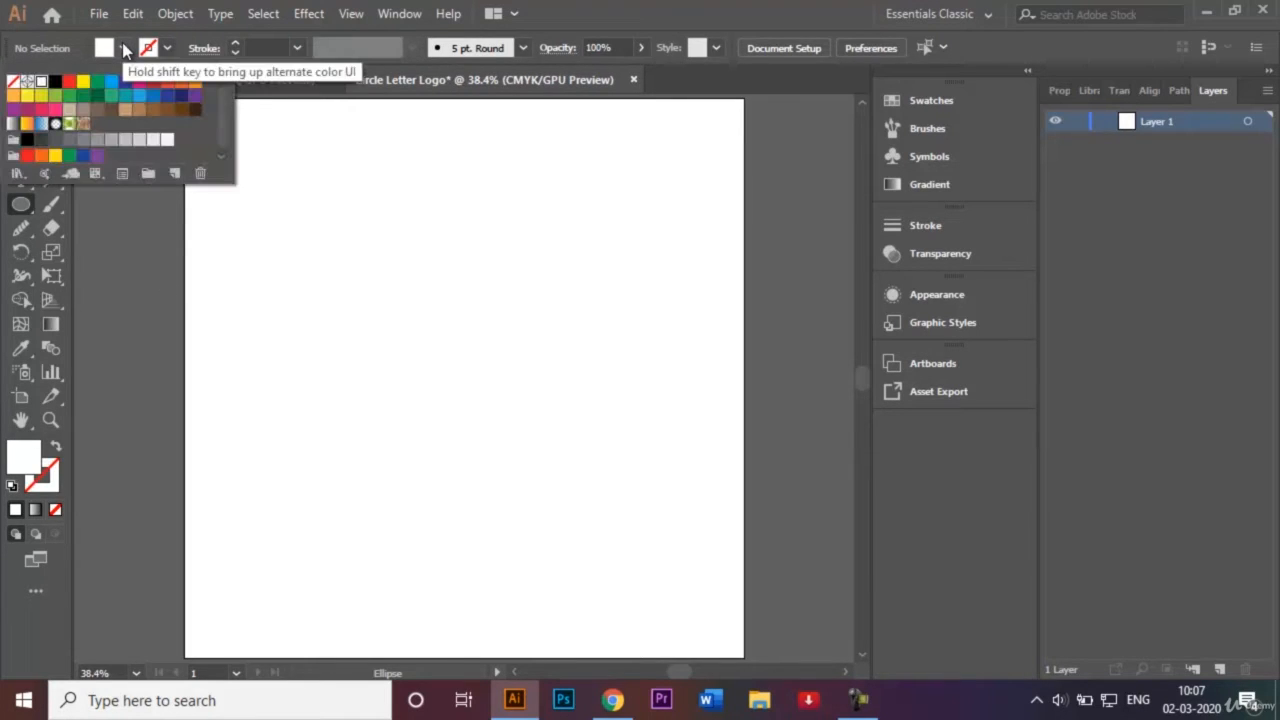
left_click(111, 140)
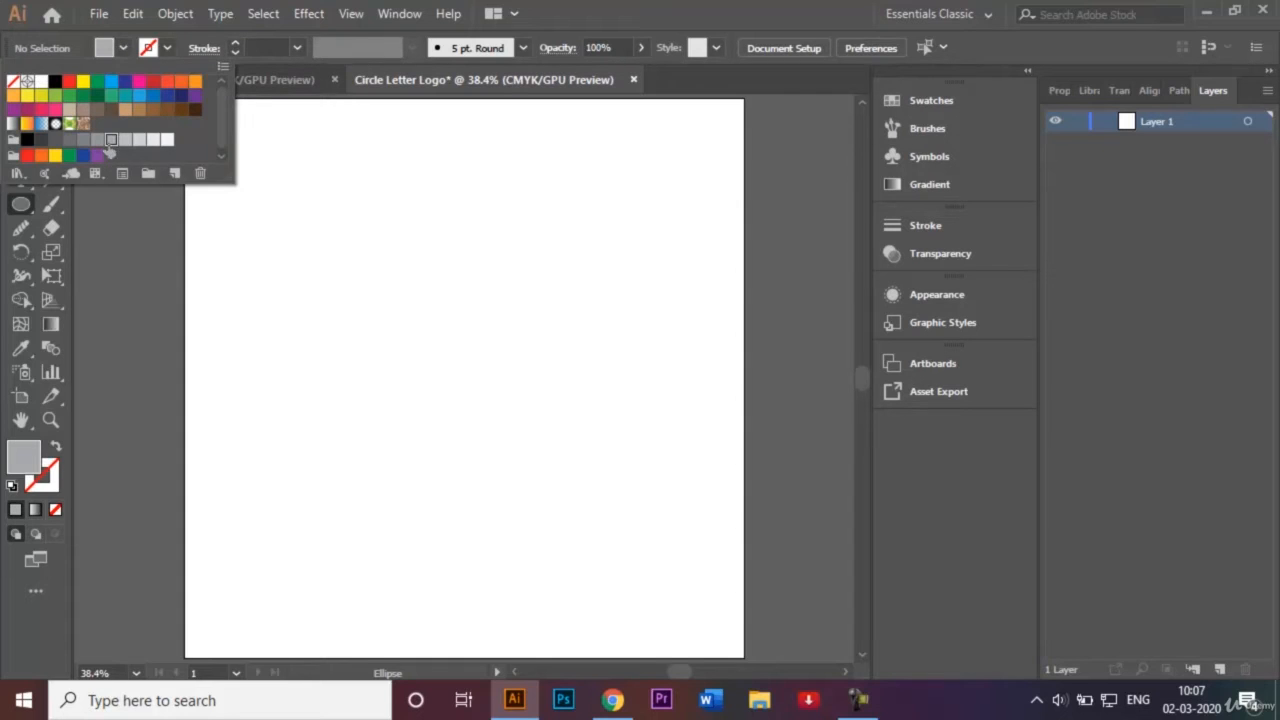
left_click(296, 304)
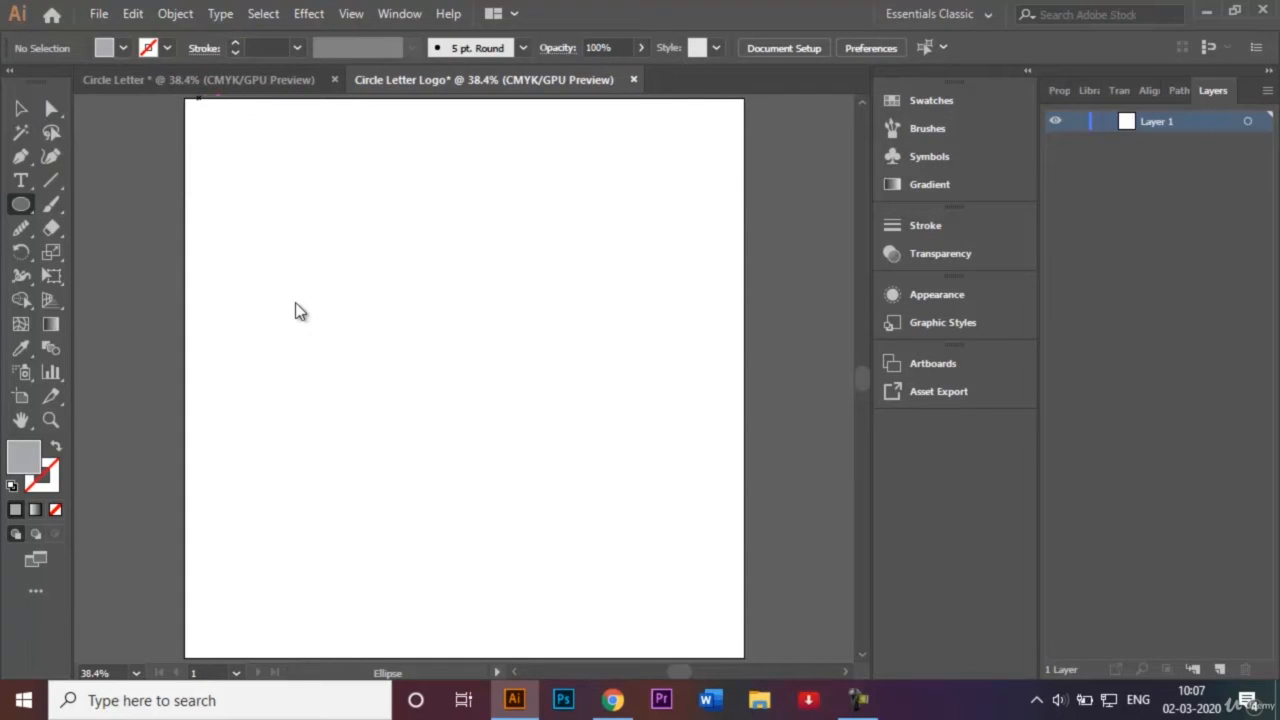
Draw a small grey circle left of the artboard's middle, centred at about X 284 px, Y 517 px
left_click(343, 388)
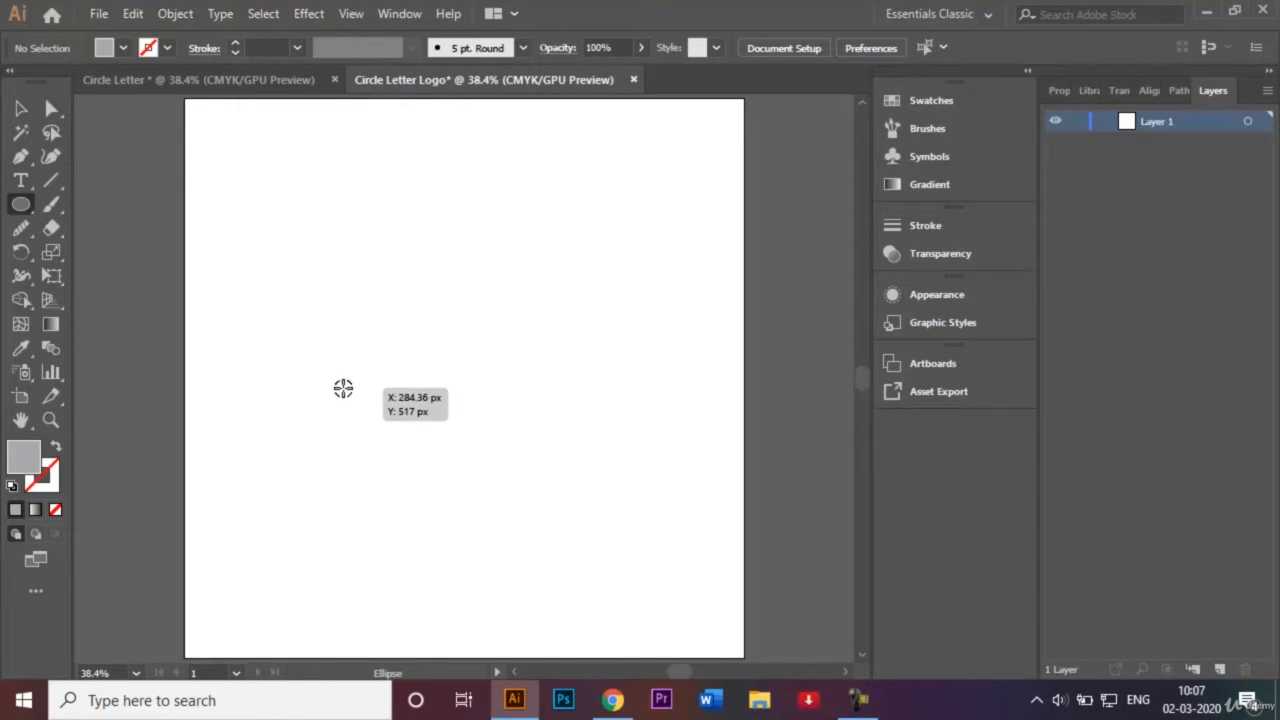
left_click_drag(343, 388, 397, 427)
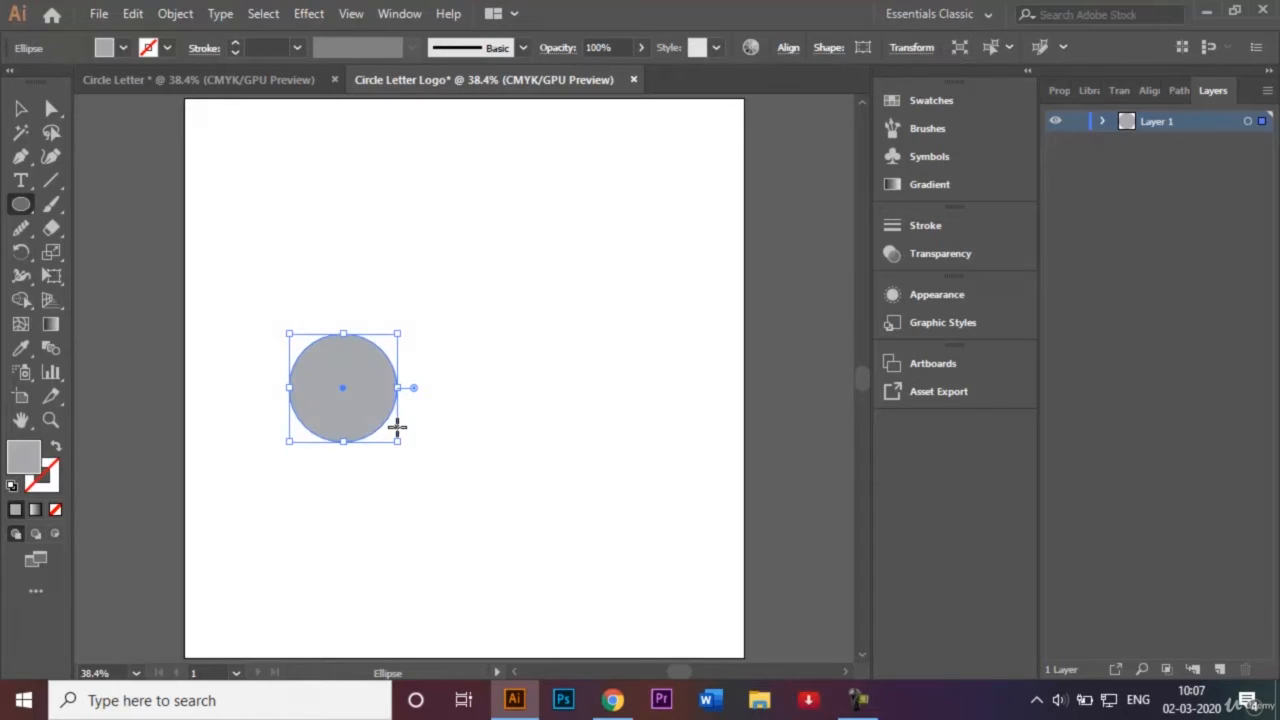
left_click(21, 108)
left_click(457, 336)
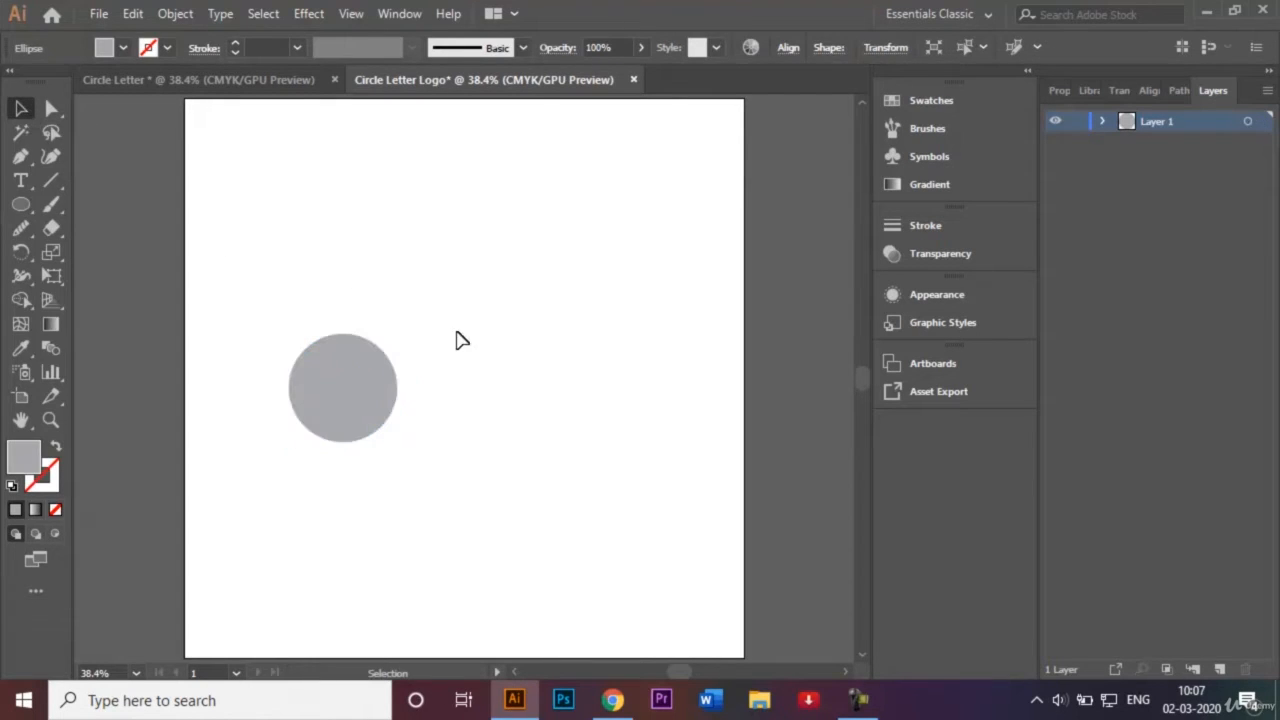
Draw a larger grey circle beside the small one, centred at about X 643 px, Y 500 px
left_click(22, 205)
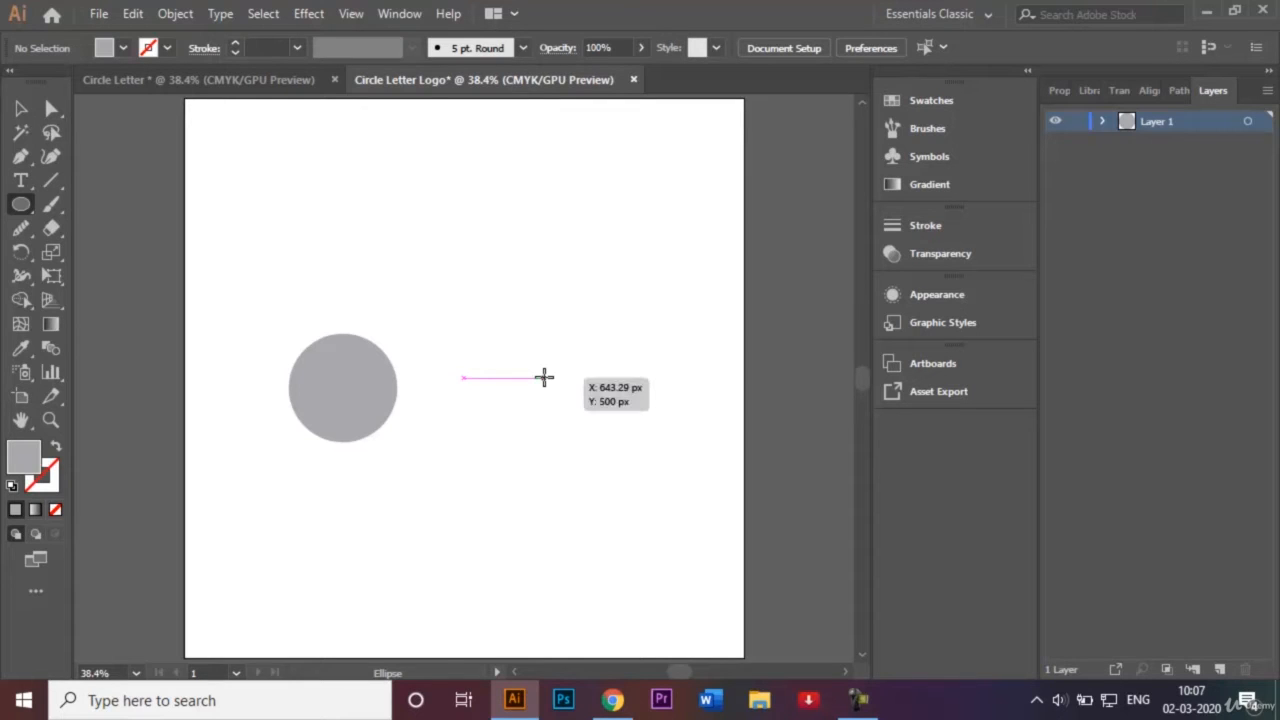
left_click_drag(544, 377, 637, 438)
left_click(21, 108)
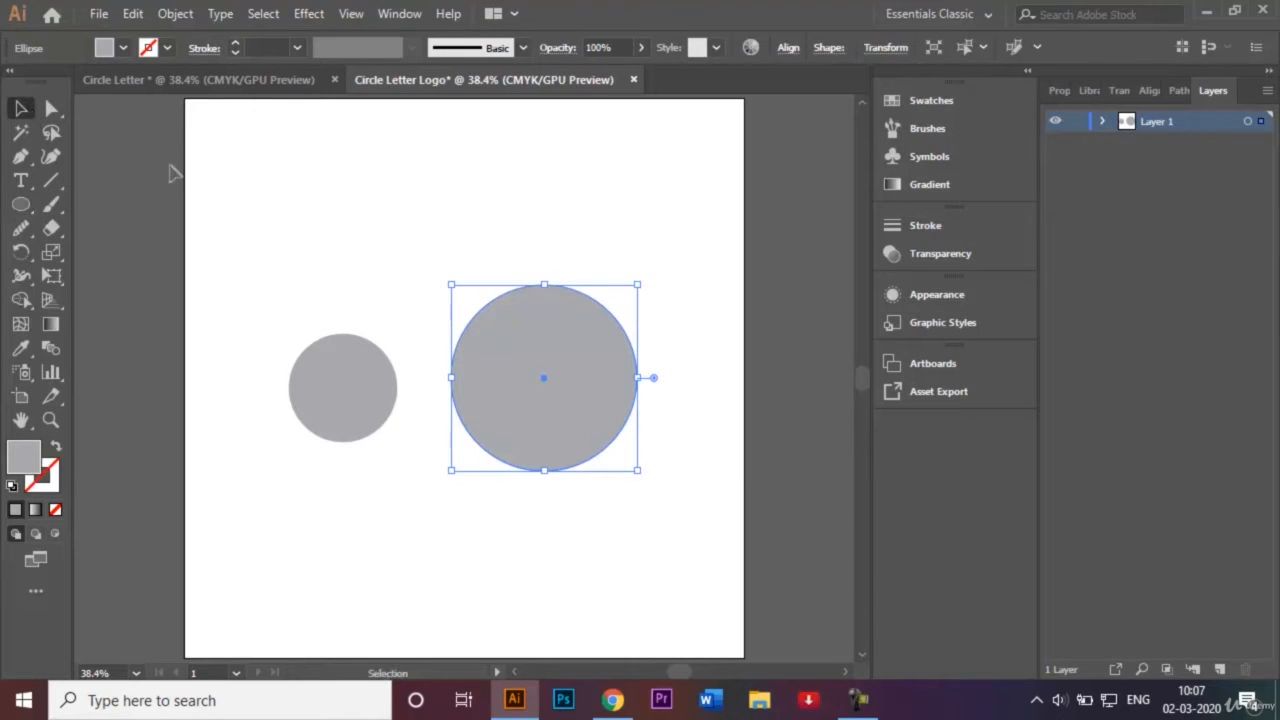
left_click(370, 231)
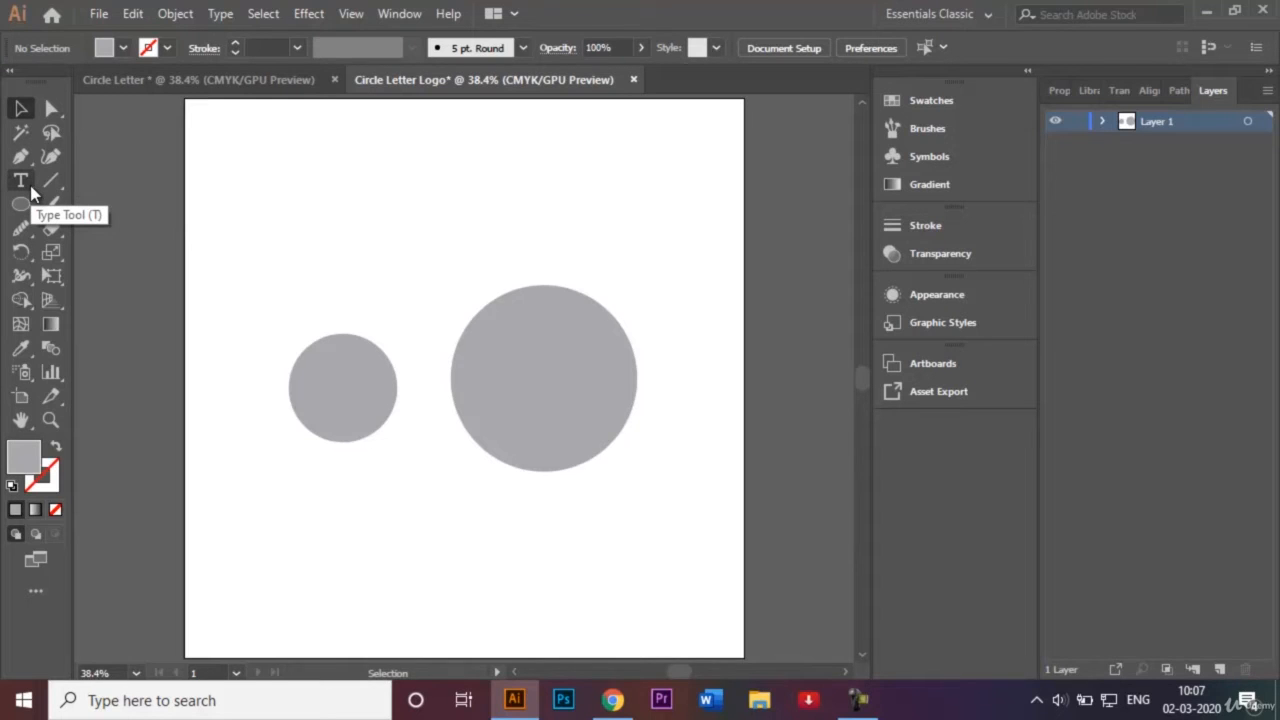
Add the letter A as a text object above the small circle
left_click(30, 190)
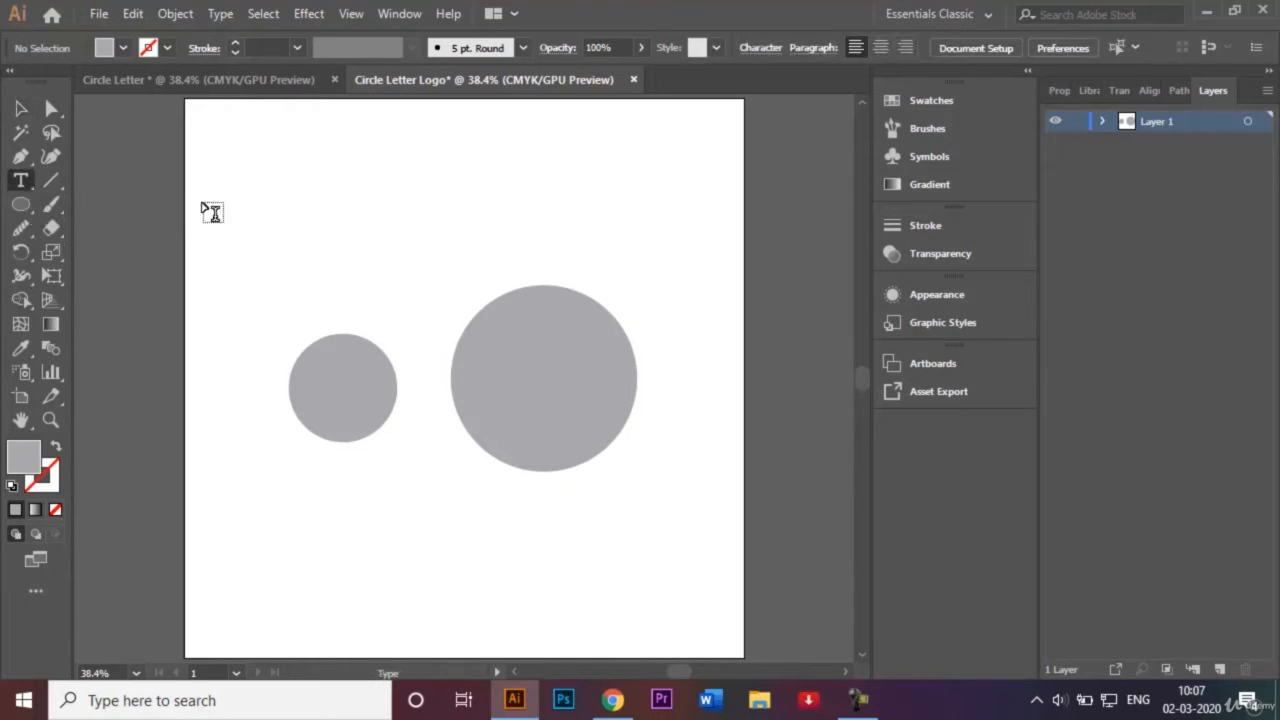
left_click(316, 206)
key("BackSpace")
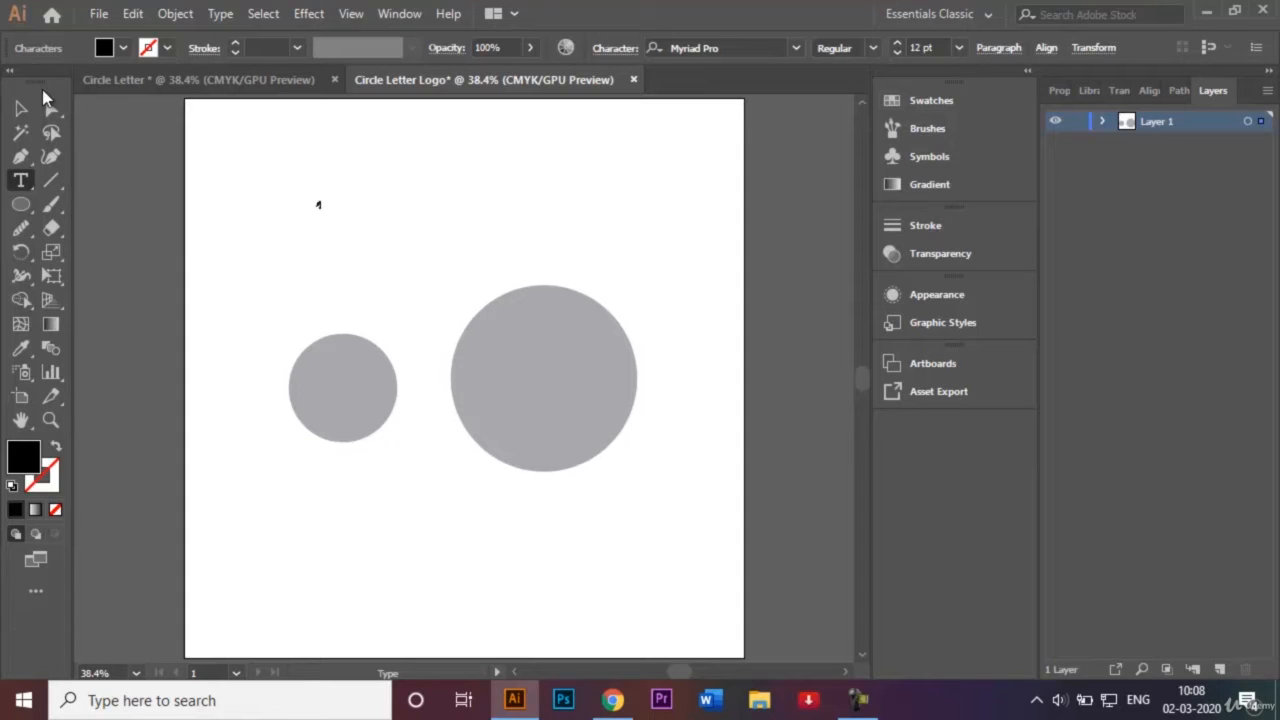
key("Escape")
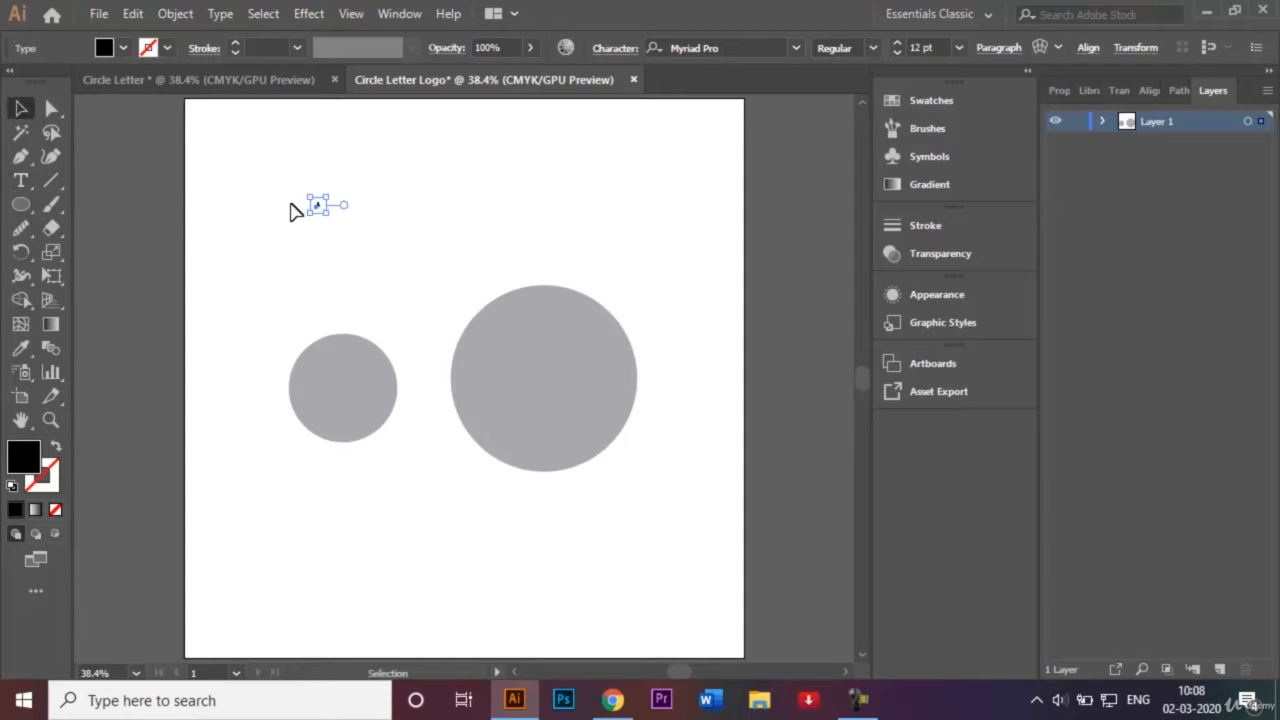
Set the letter A's font size to 250 pt
left_click(918, 42)
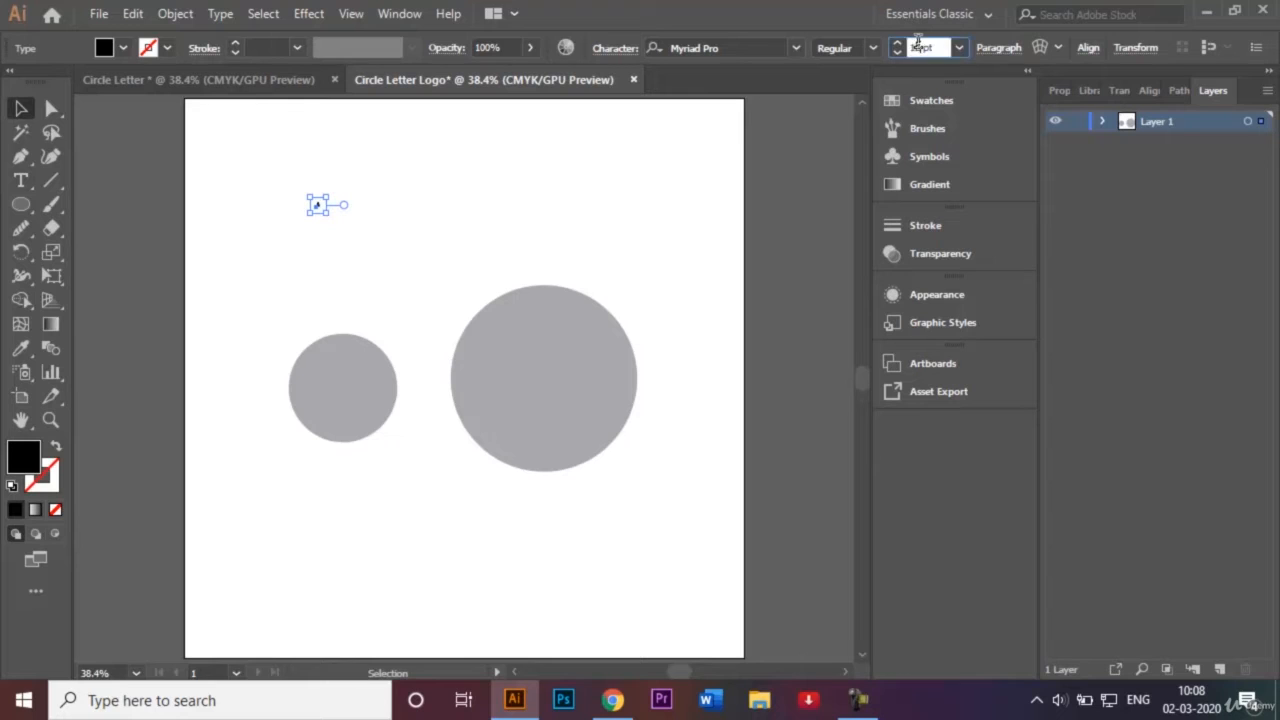
key("BackSpace")
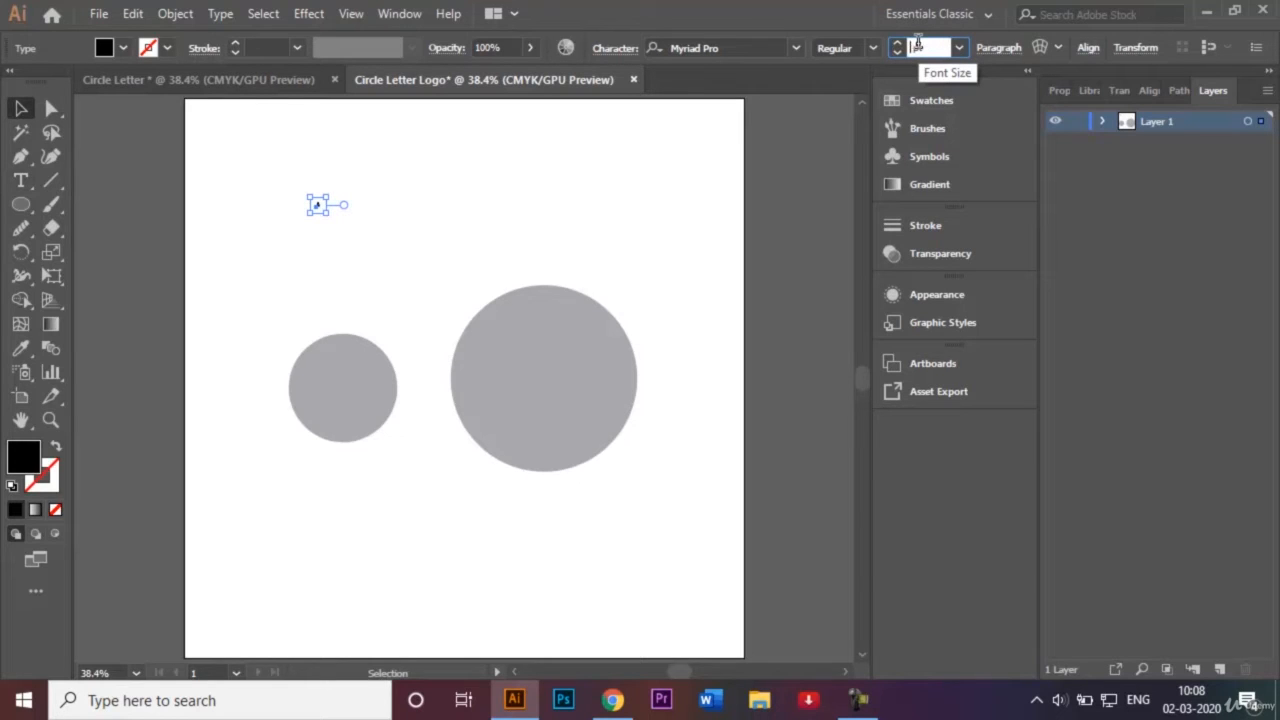
type("288")
key("Return")
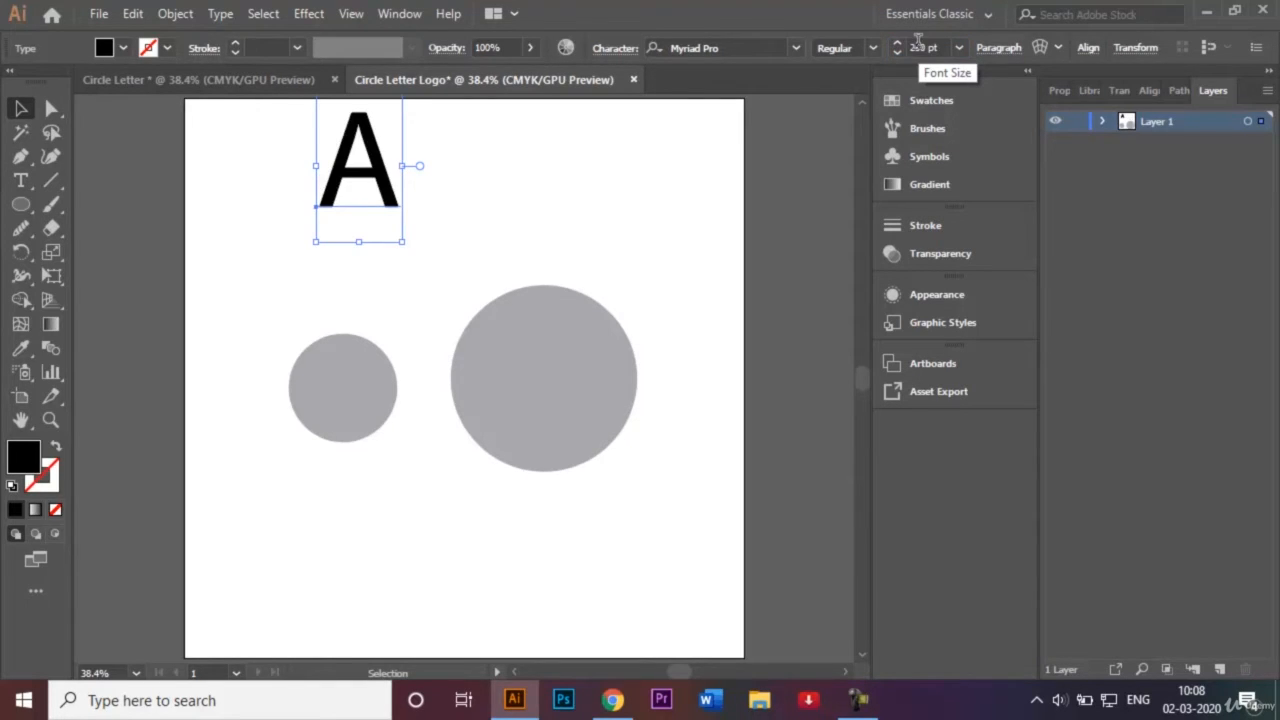
Make the letter A Bold and set its font size to 350 pt
left_click(875, 49)
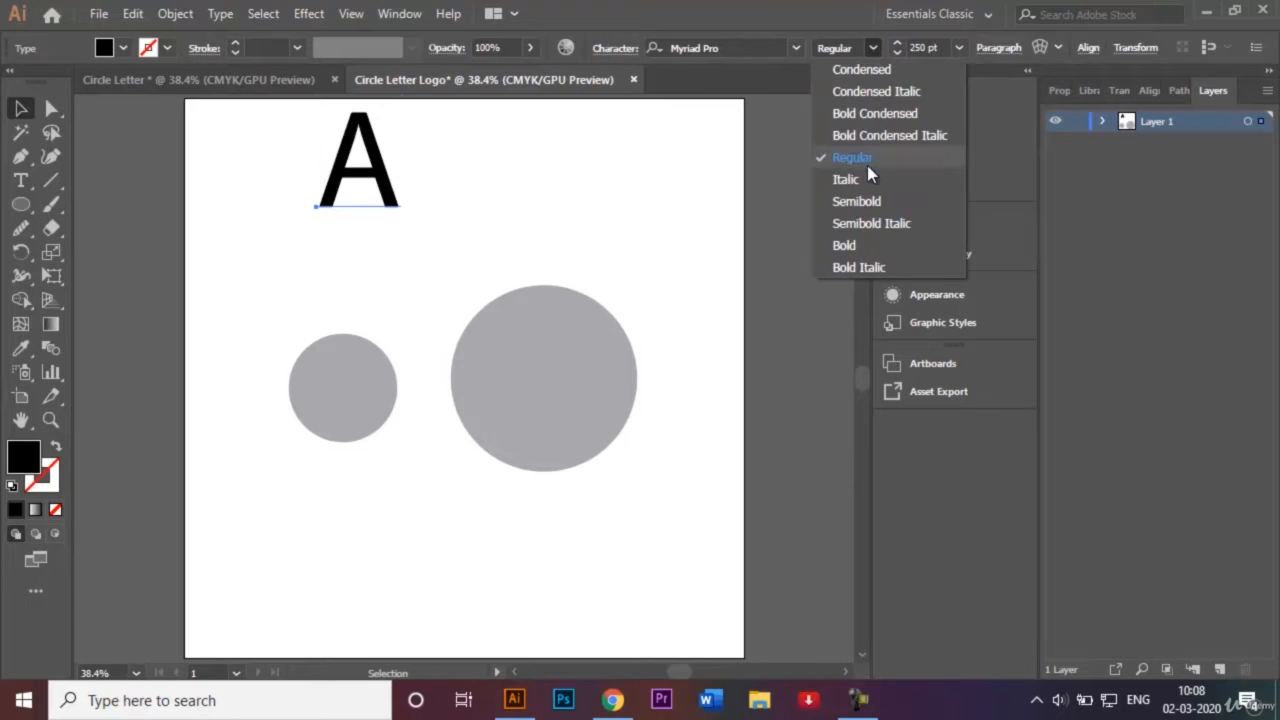
left_click(878, 250)
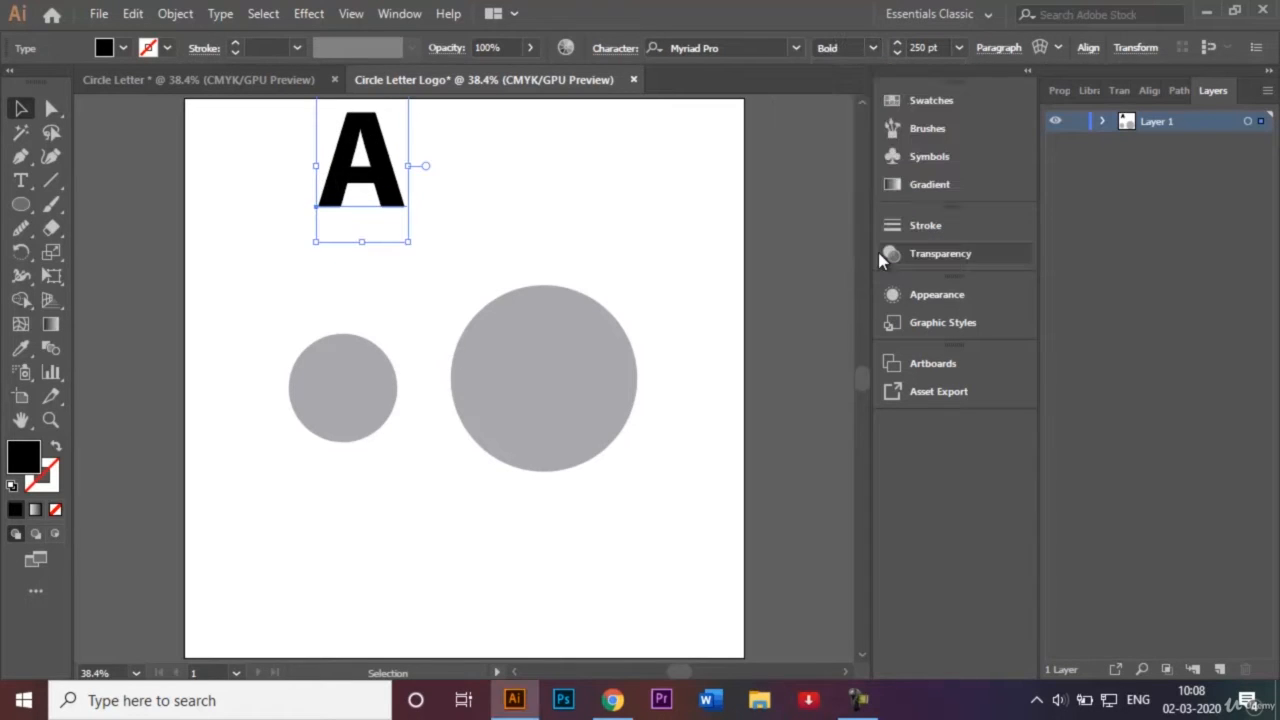
left_click(914, 46)
type("350")
key("Return")
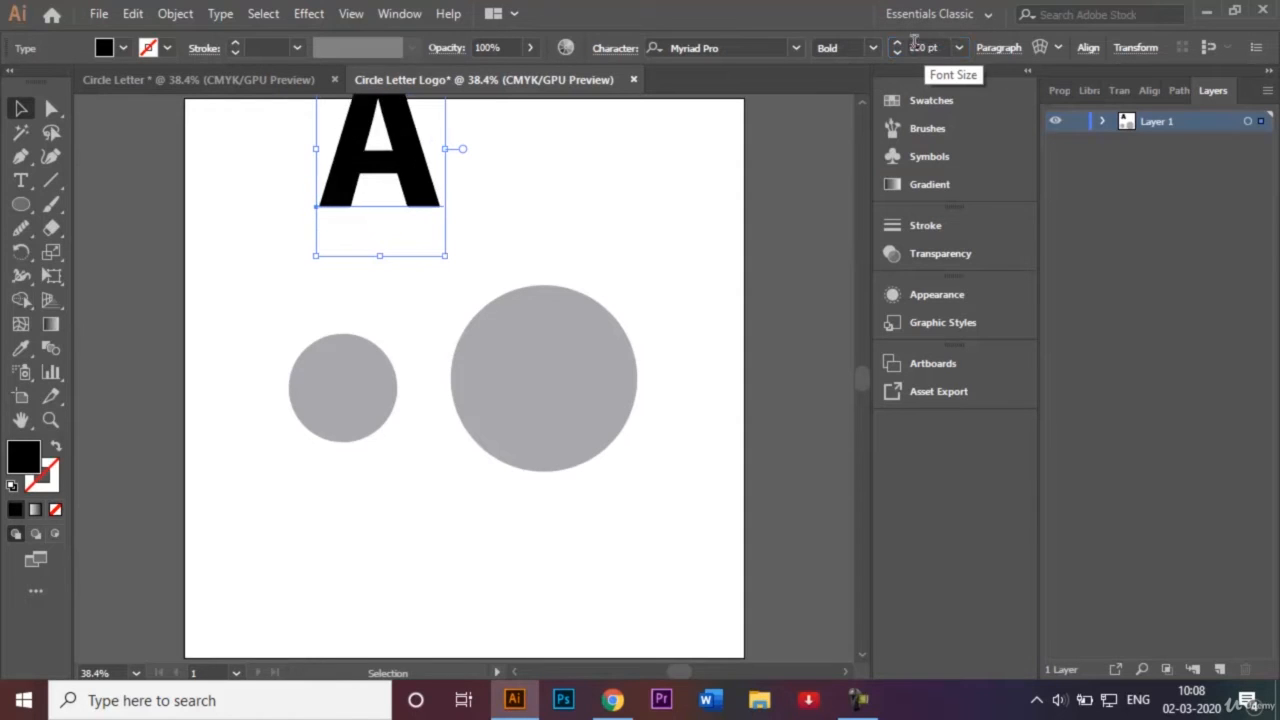
Convert the letter A to outlines and centre it on the larger circle
left_click(18, 107)
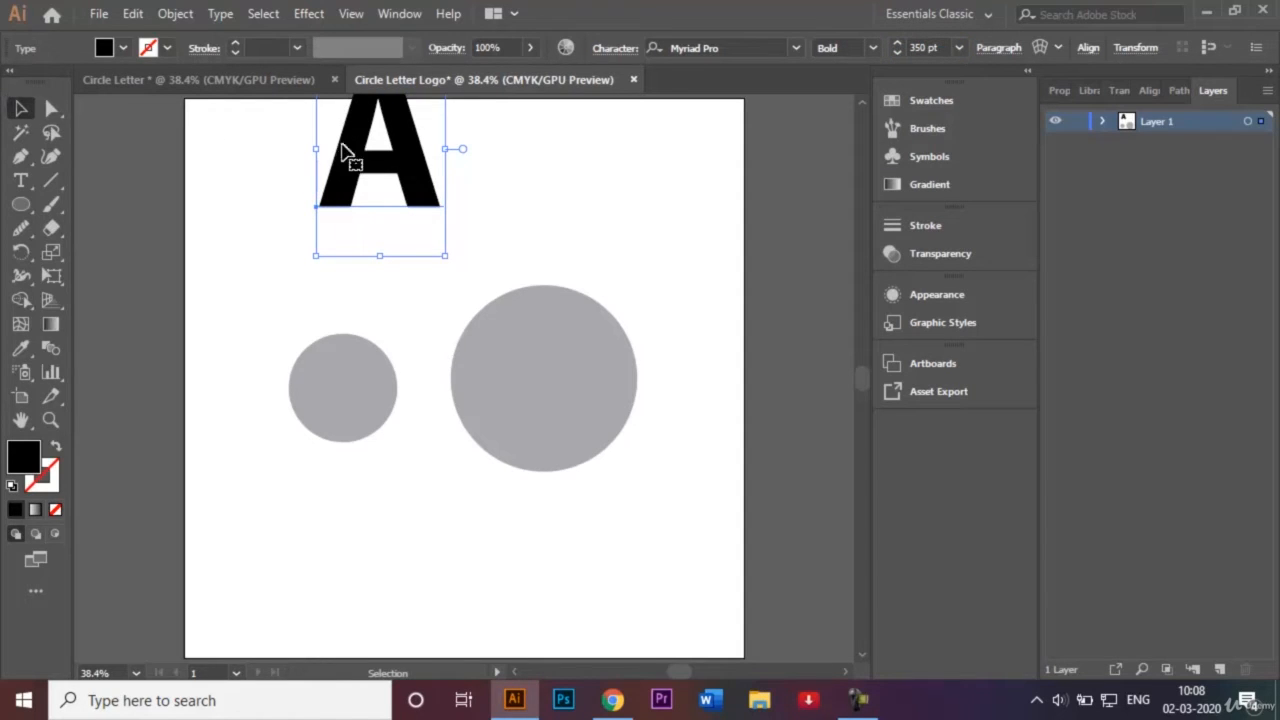
left_click_drag(406, 165, 590, 226)
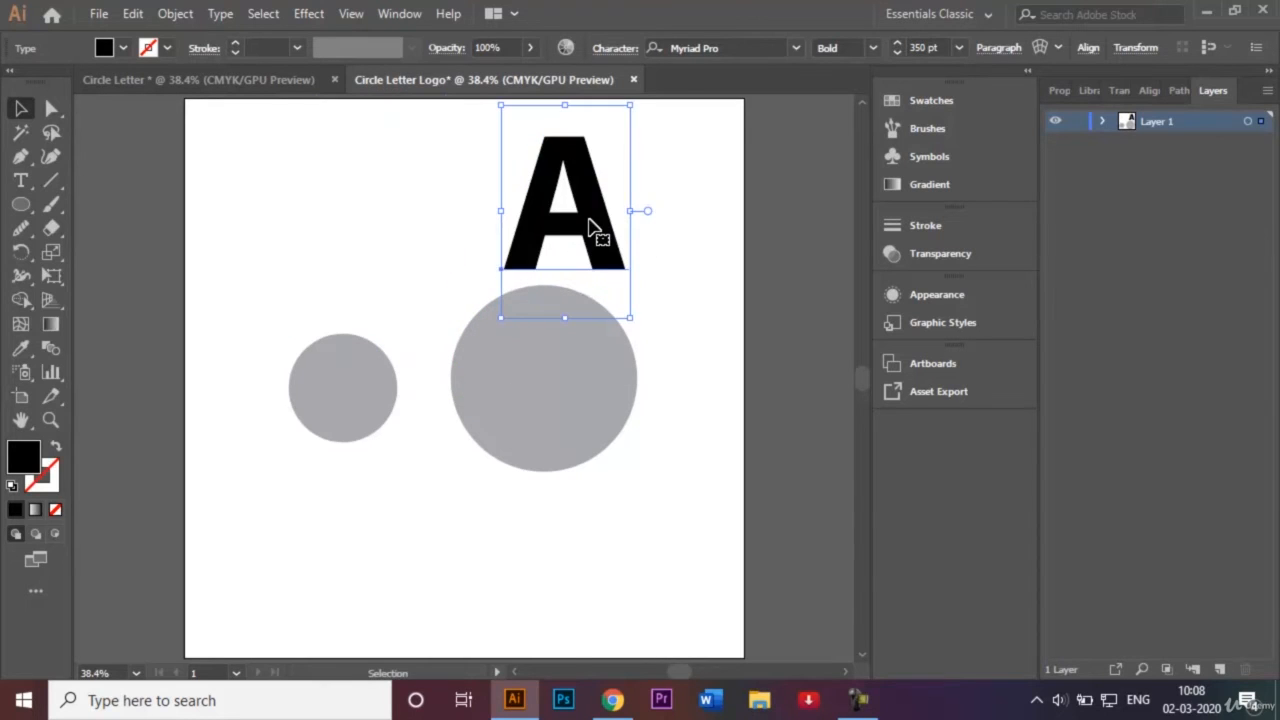
right_click(590, 227)
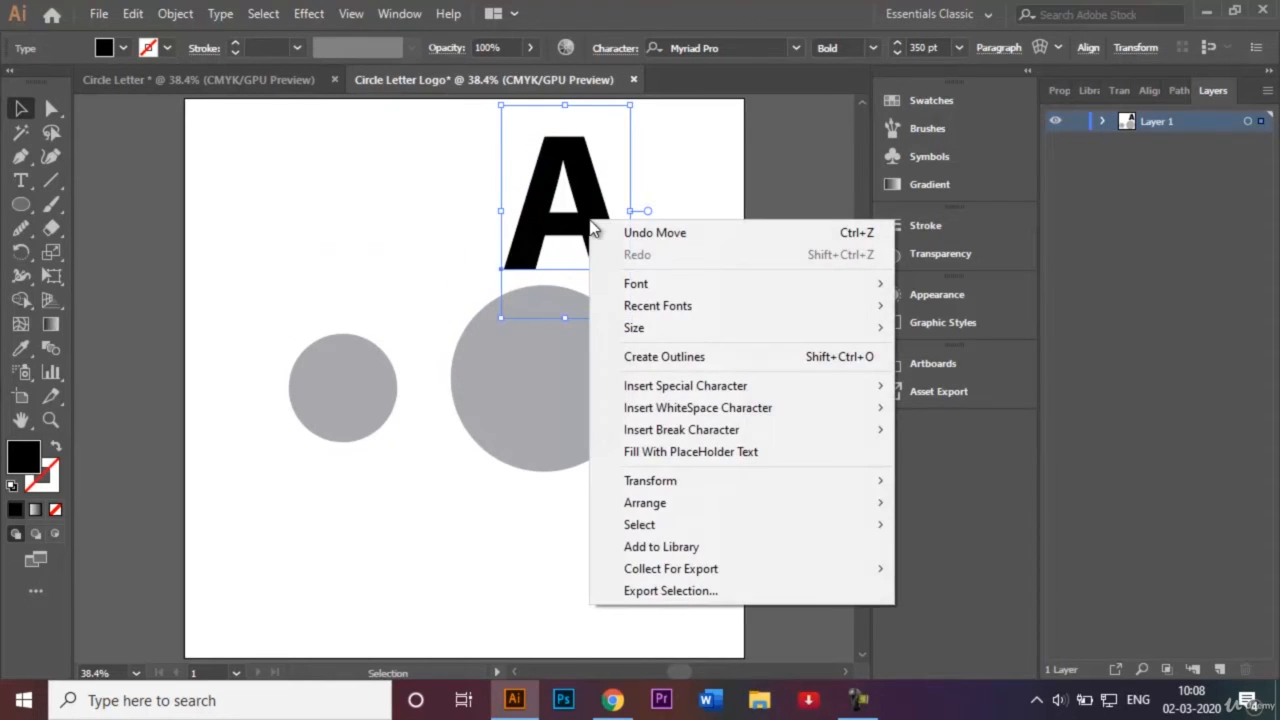
left_click(740, 358)
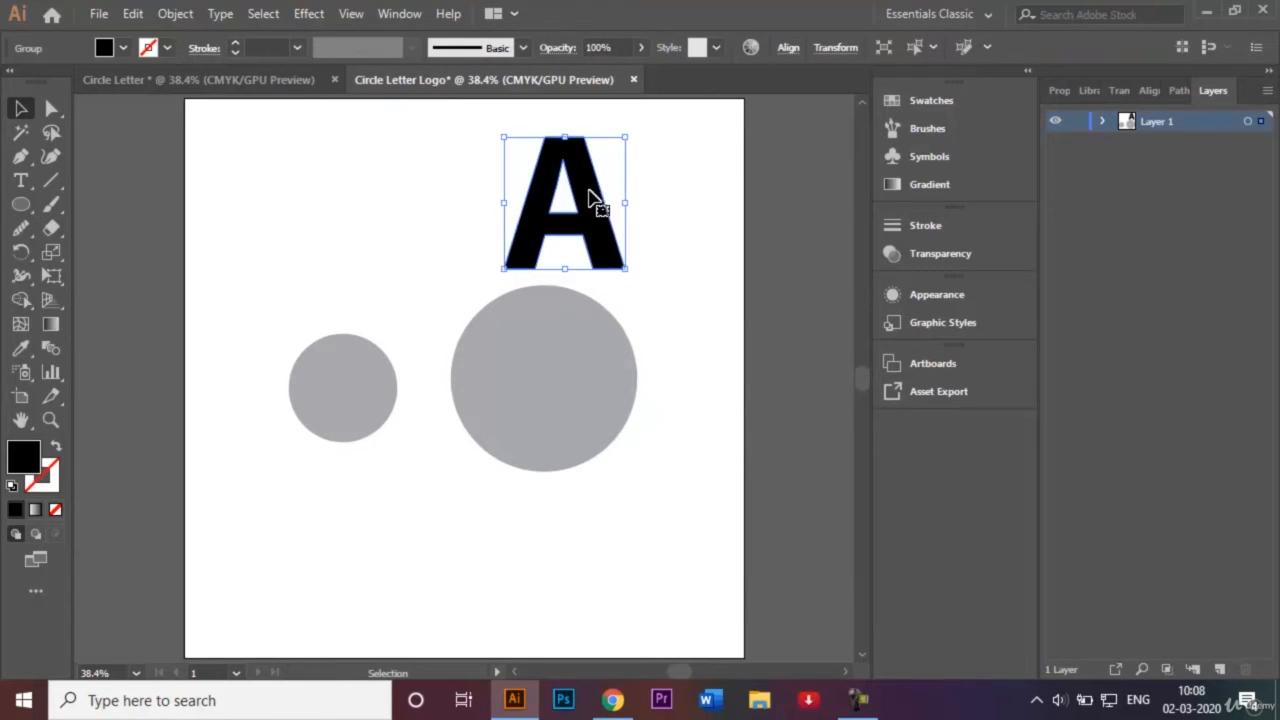
left_click_drag(587, 201, 576, 368)
left_click(704, 362)
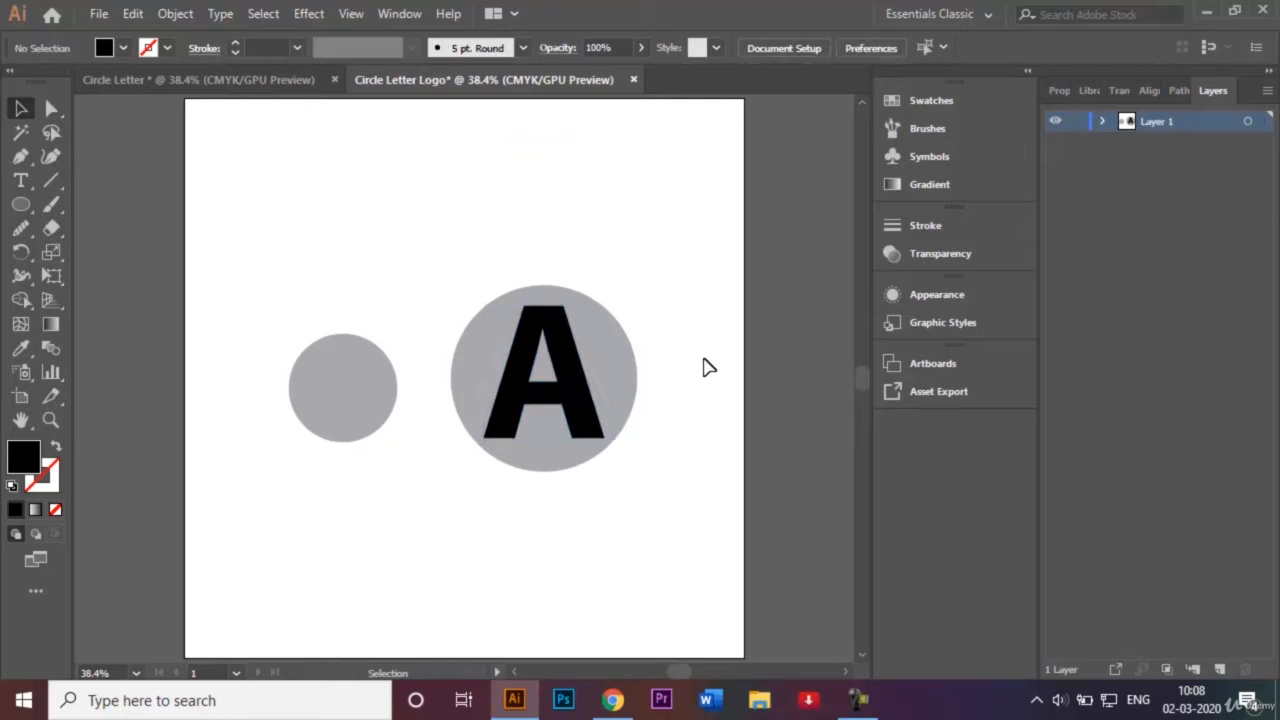
Cut the outlined A out of the larger circle with the Minus Front Pathfinder operation
left_click_drag(451, 251, 618, 507)
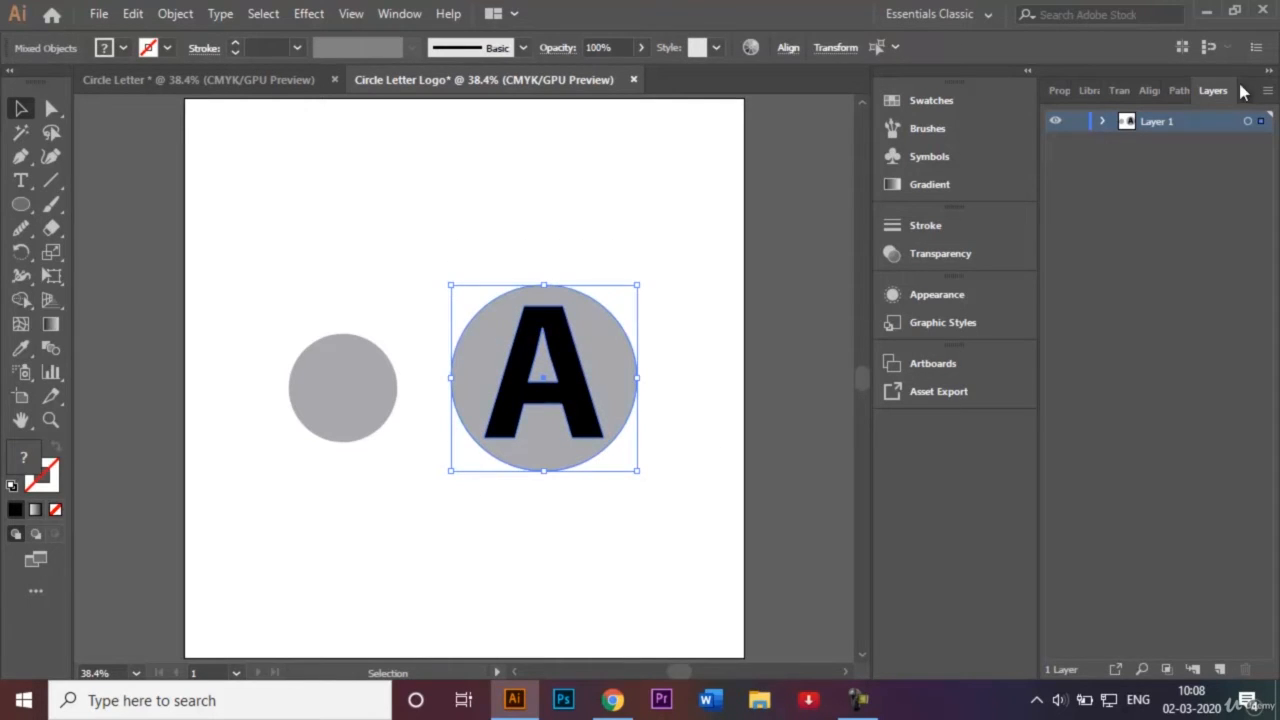
left_click(1180, 91)
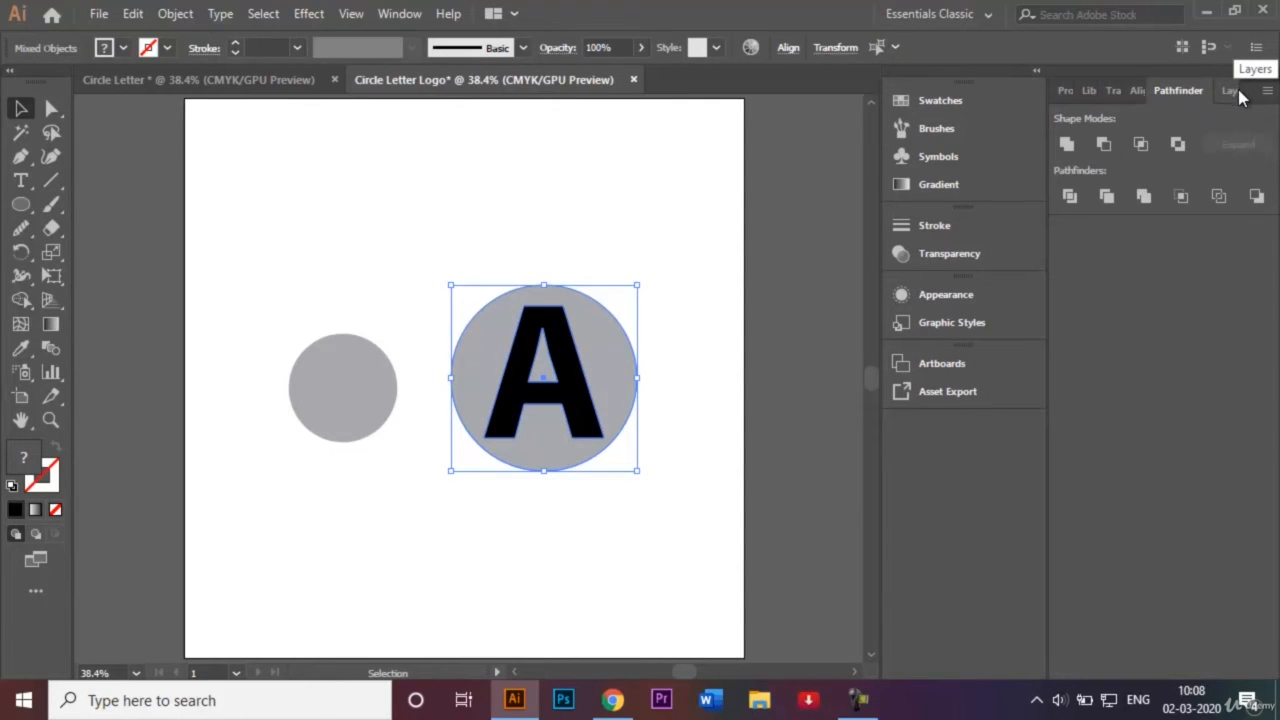
left_click(1103, 148)
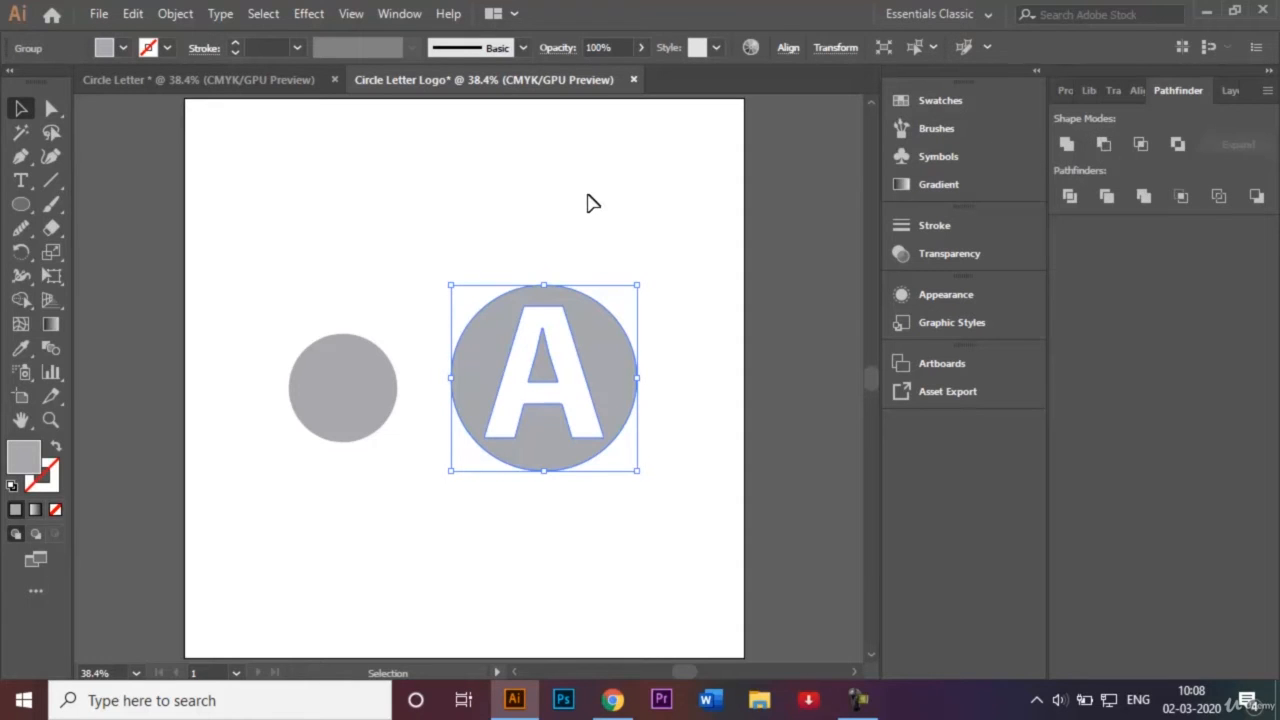
left_click(617, 236)
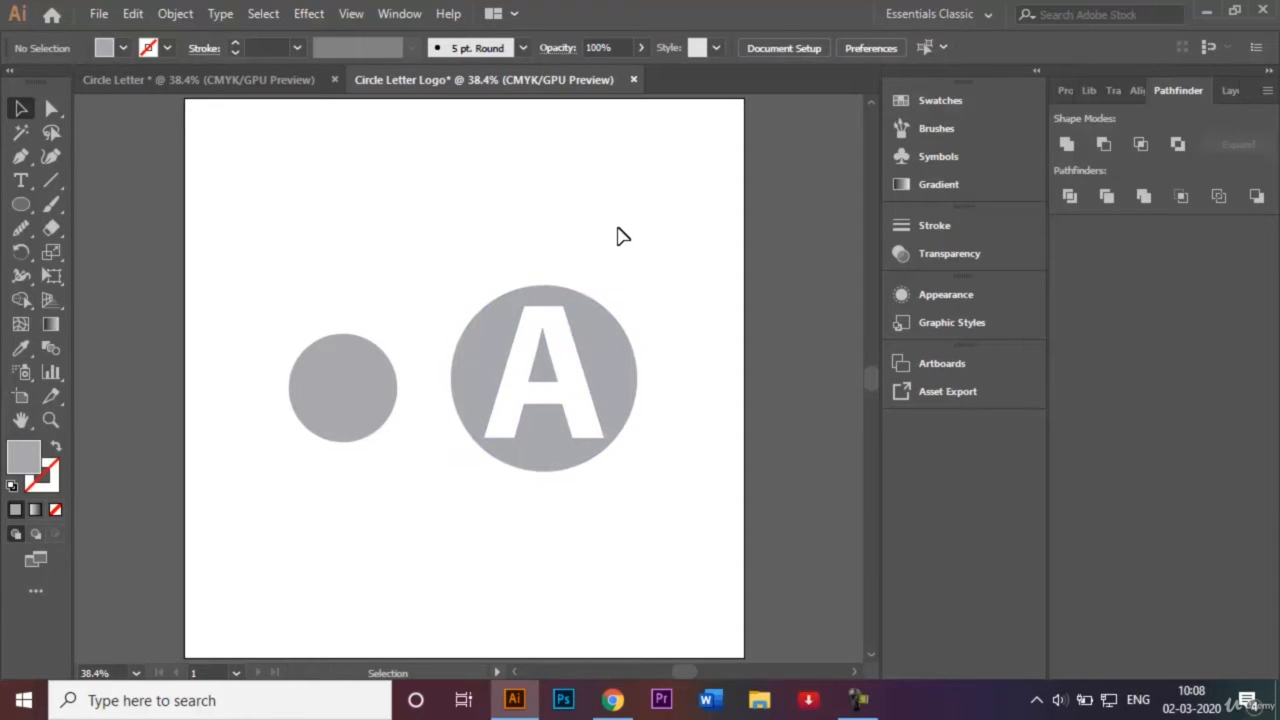
Move the larger circle with the cut-out A onto the small circle, aligning their centres
left_click(1230, 91)
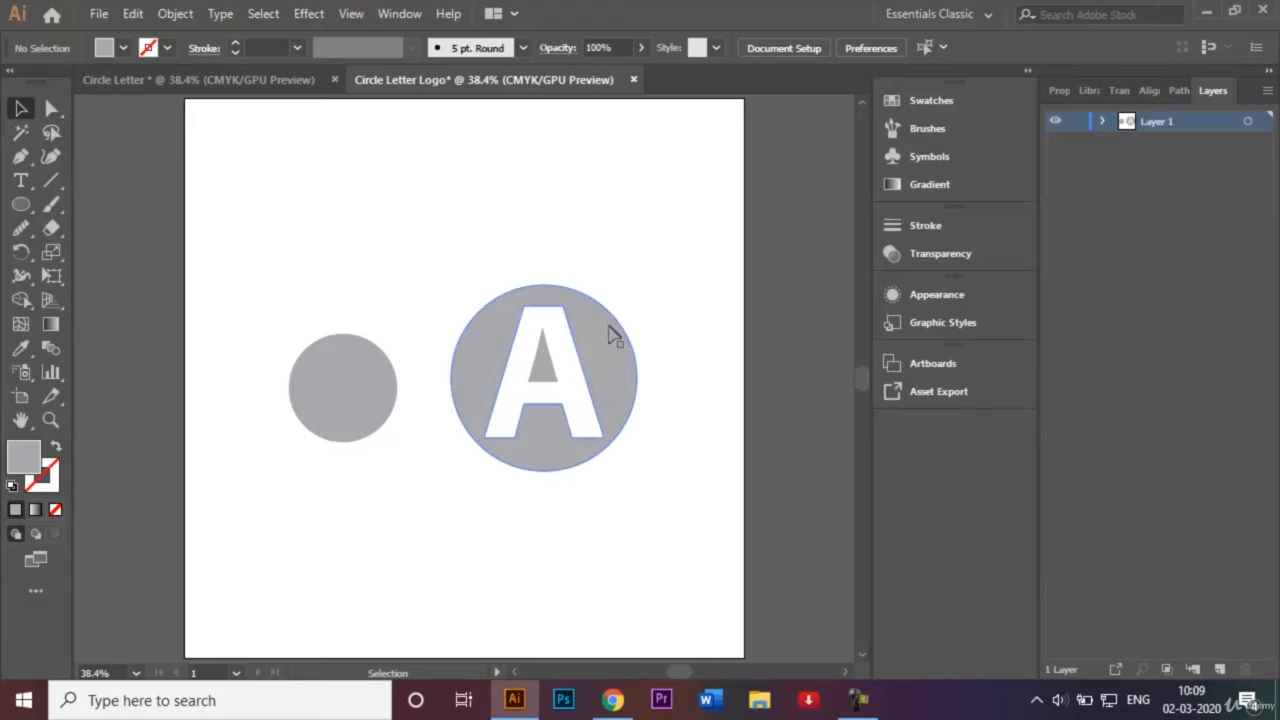
left_click_drag(612, 346, 407, 345)
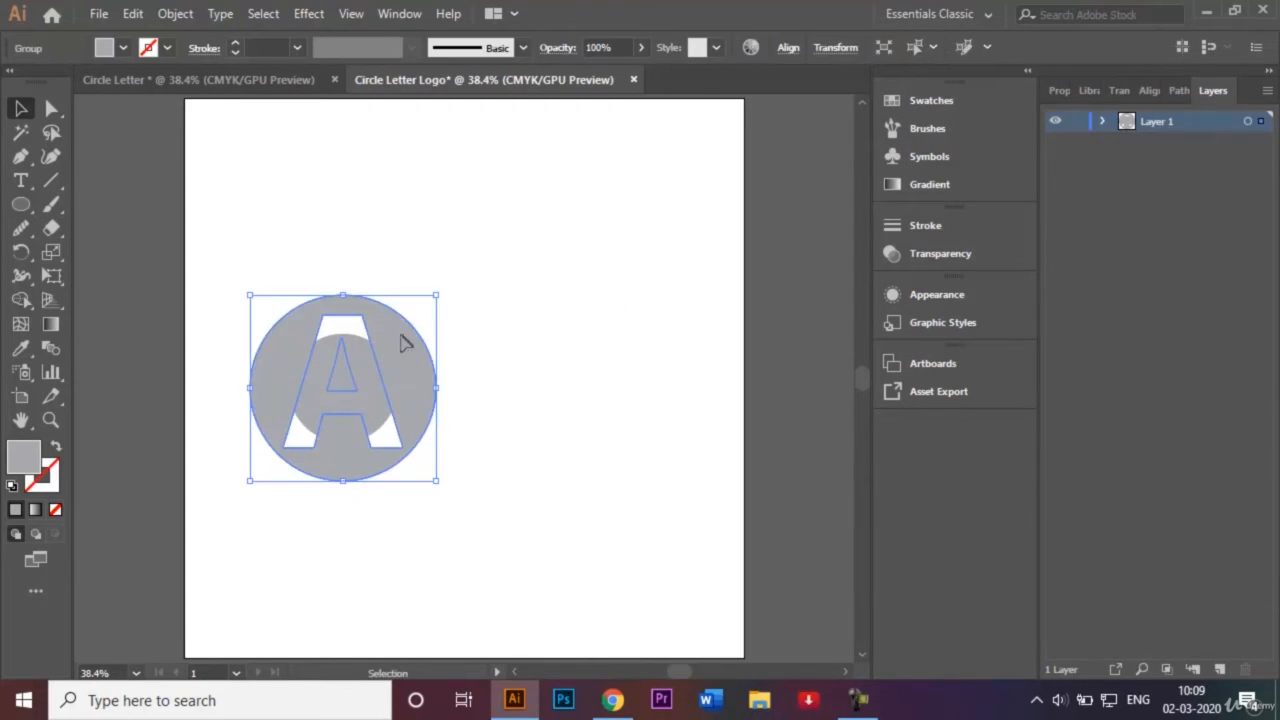
left_click(558, 368)
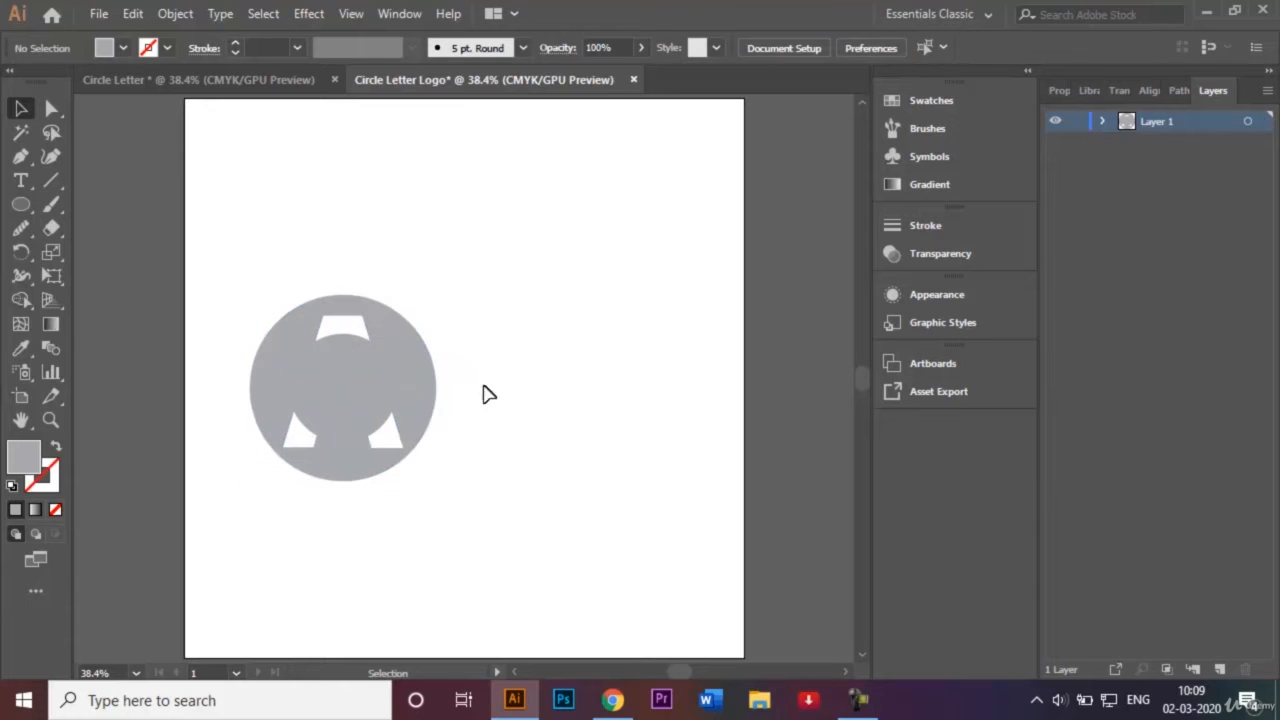
left_click(373, 401)
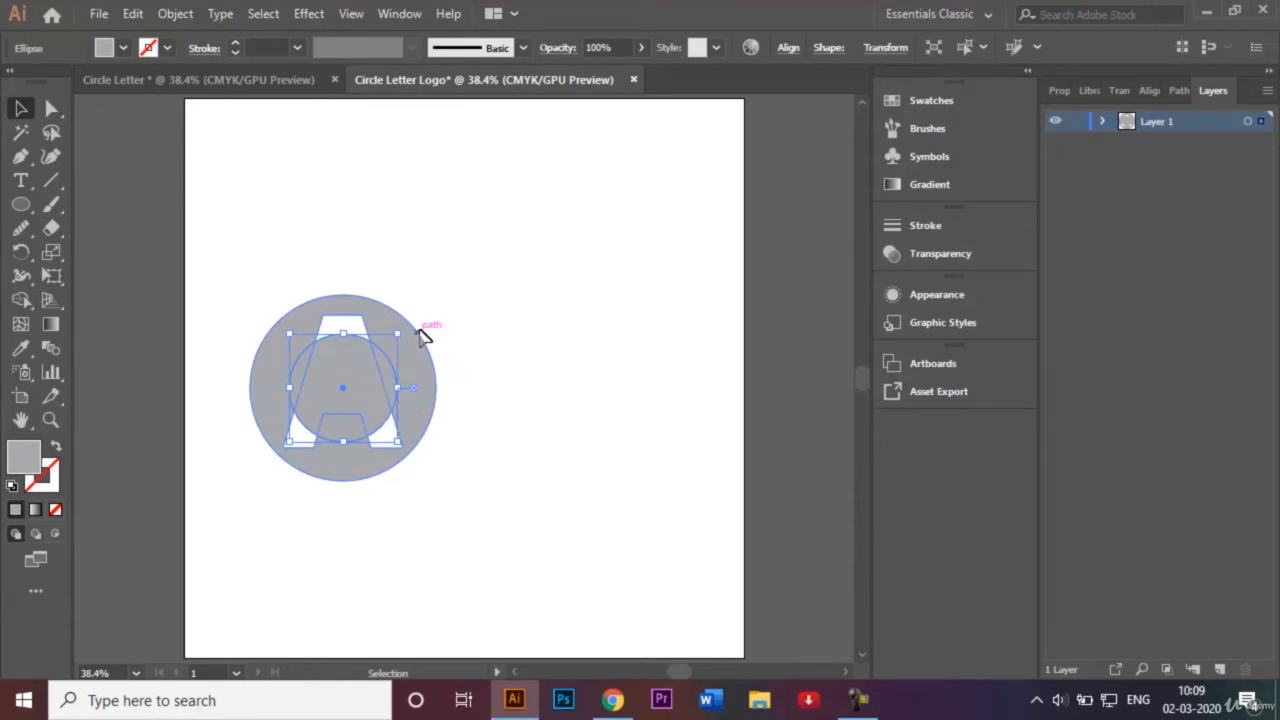
left_click_drag(398, 334, 430, 310)
left_click_drag(264, 467, 288, 446)
key("ctrl+z")
key("ctrl+z")
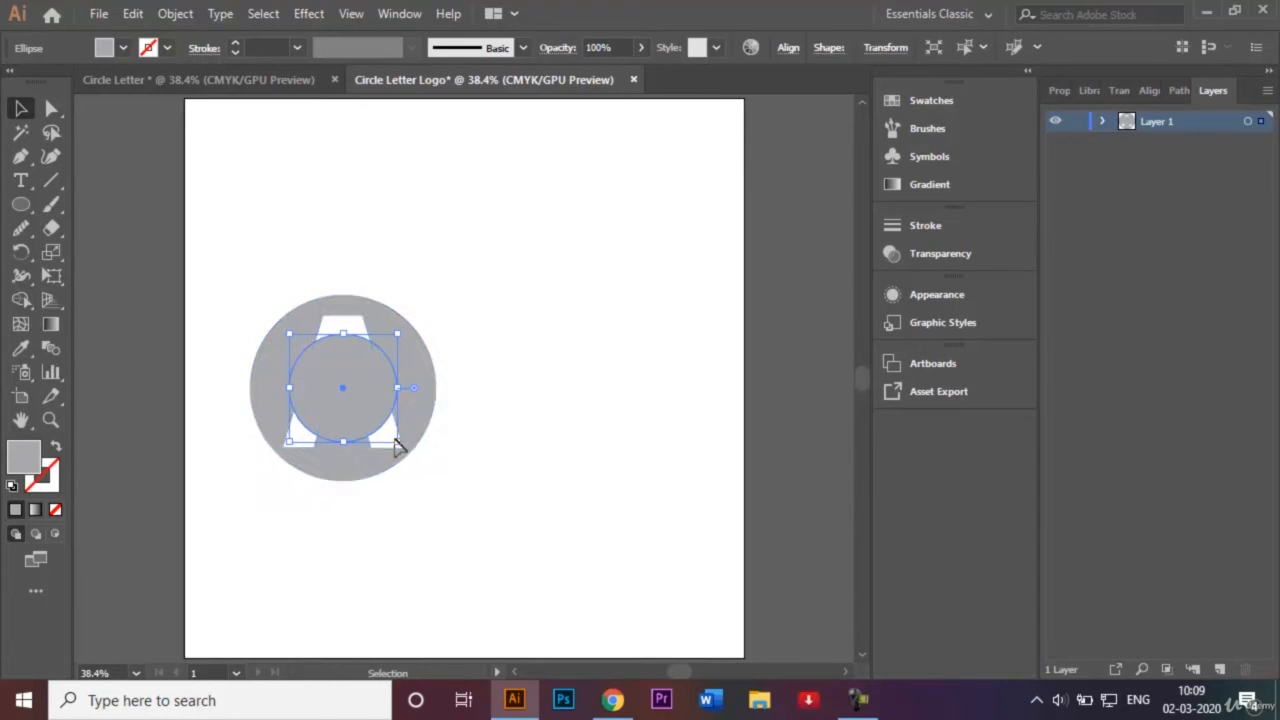
left_click_drag(398, 441, 443, 472)
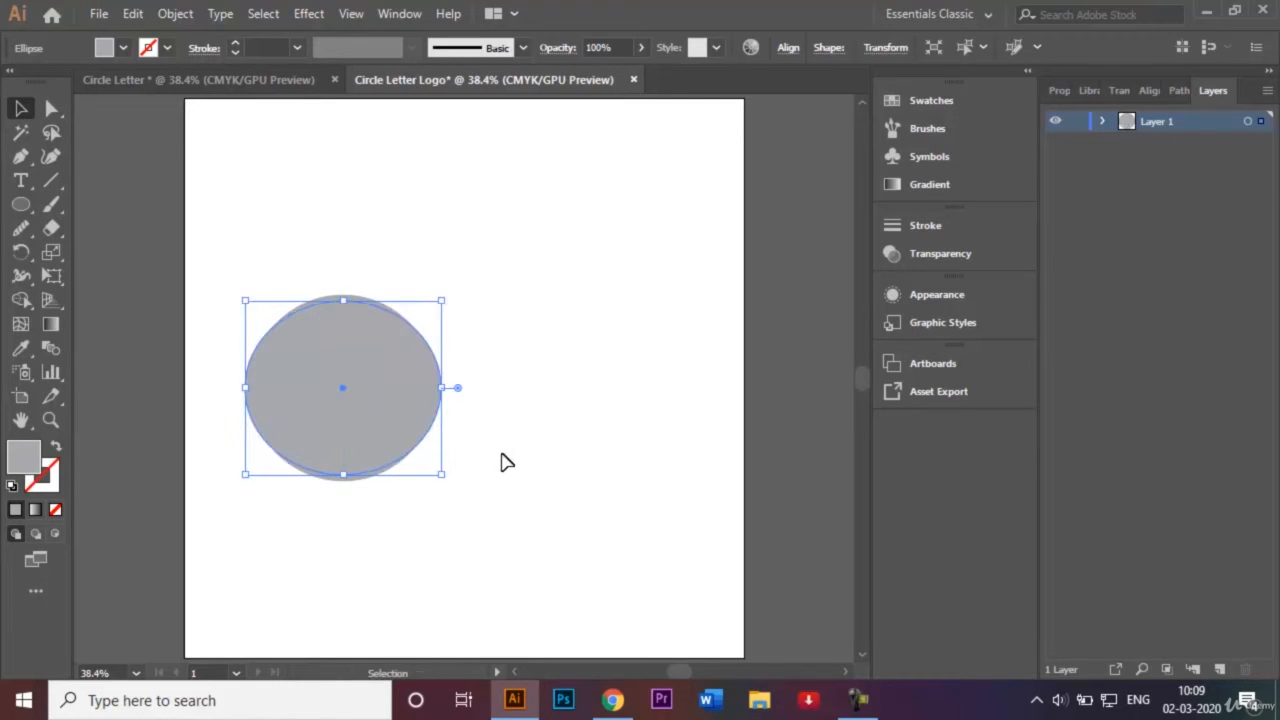
key("ctrl+z")
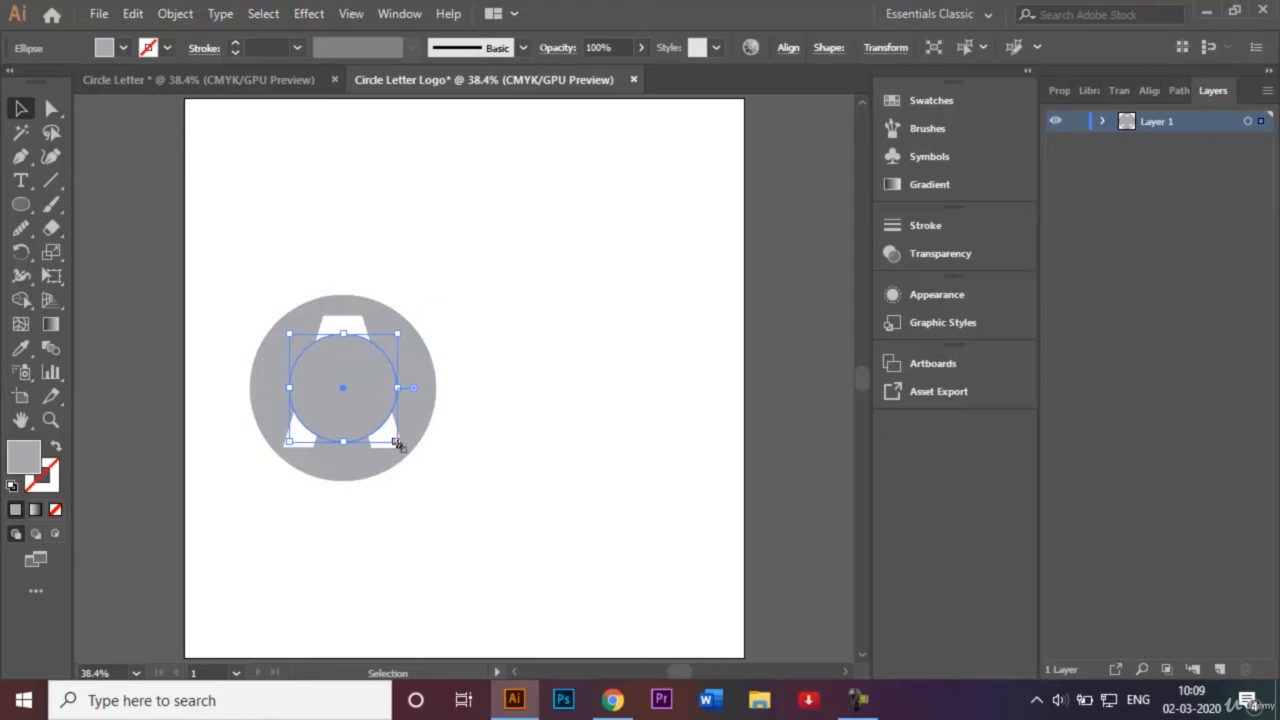
Enlarge the small circle proportionally about its centre to just inside the larger circle and fill it with C=35 M=100 Y=35 K=10
left_click_drag(398, 443, 437, 477)
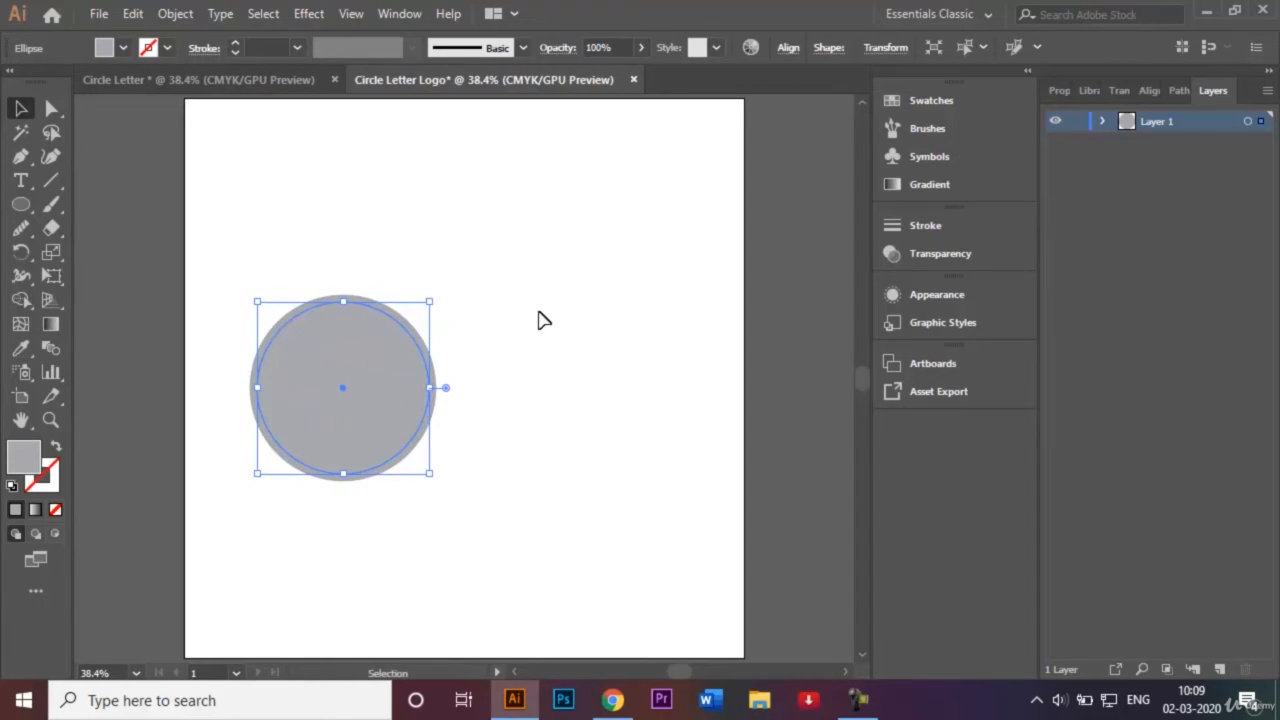
left_click(124, 48)
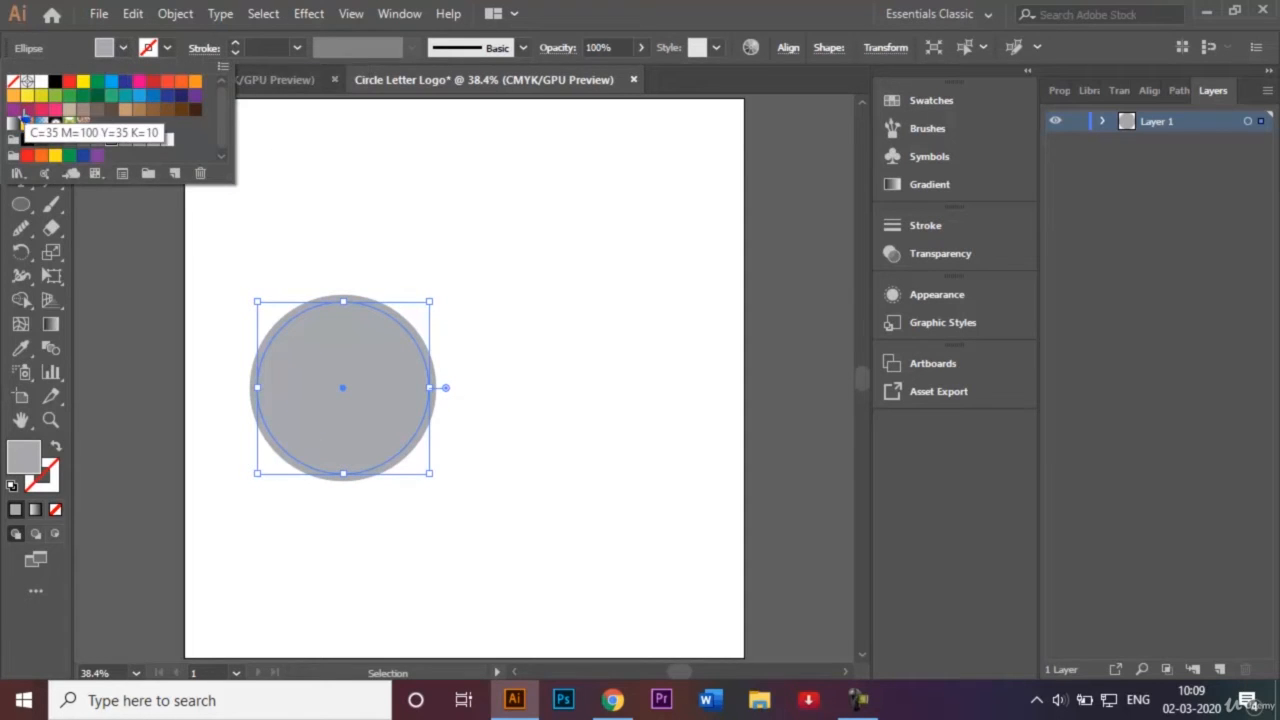
left_click(25, 113)
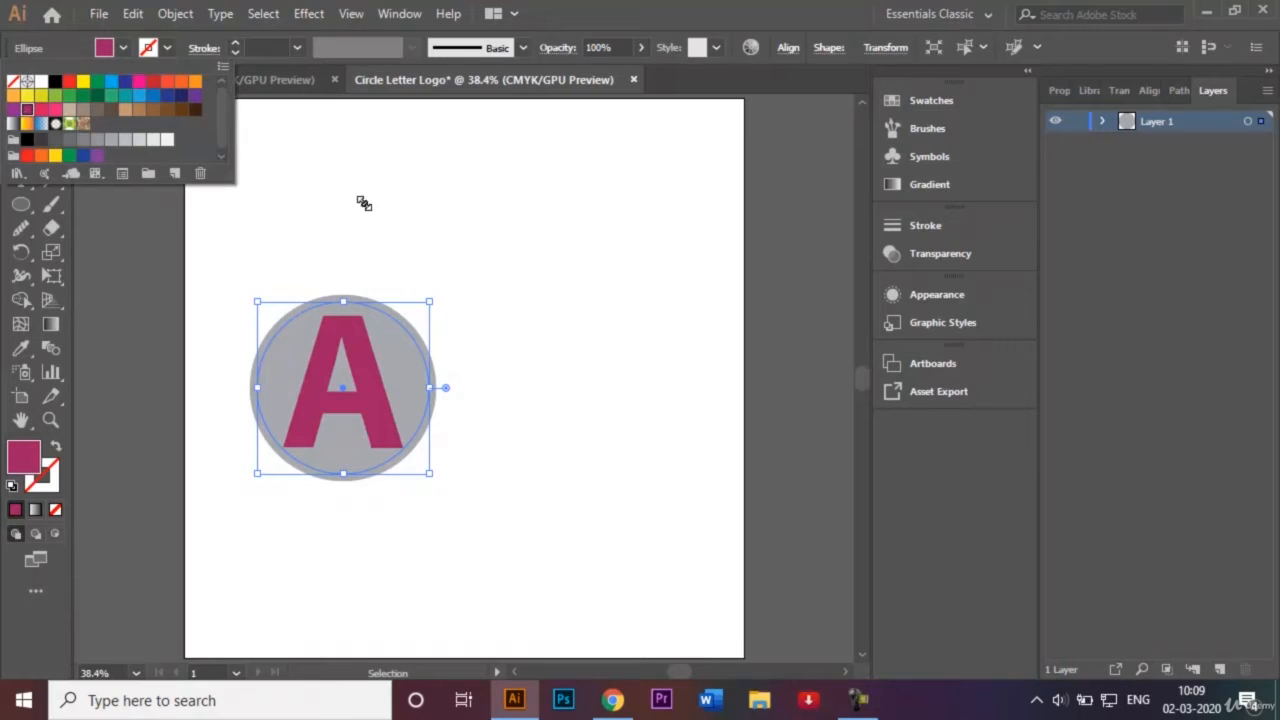
left_click(523, 311)
left_click(559, 425)
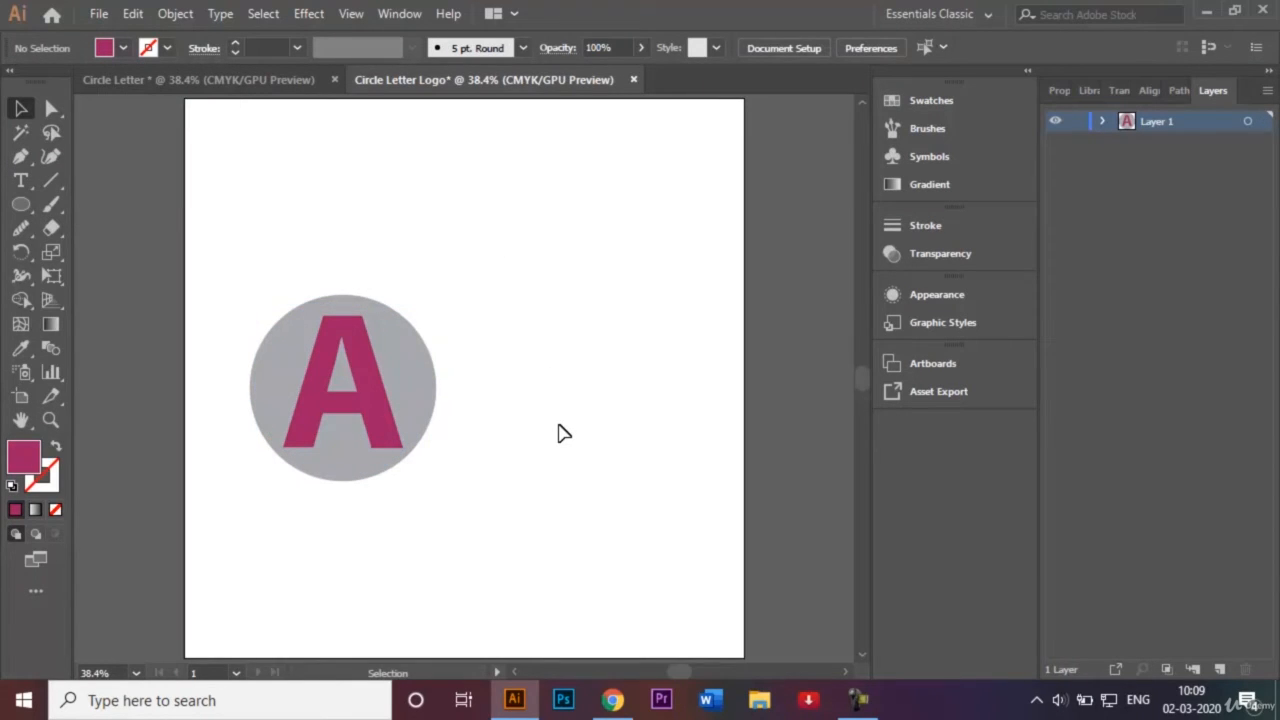
Fill the larger grey circle around the A with a white-to-black radial gradient
left_click(414, 333)
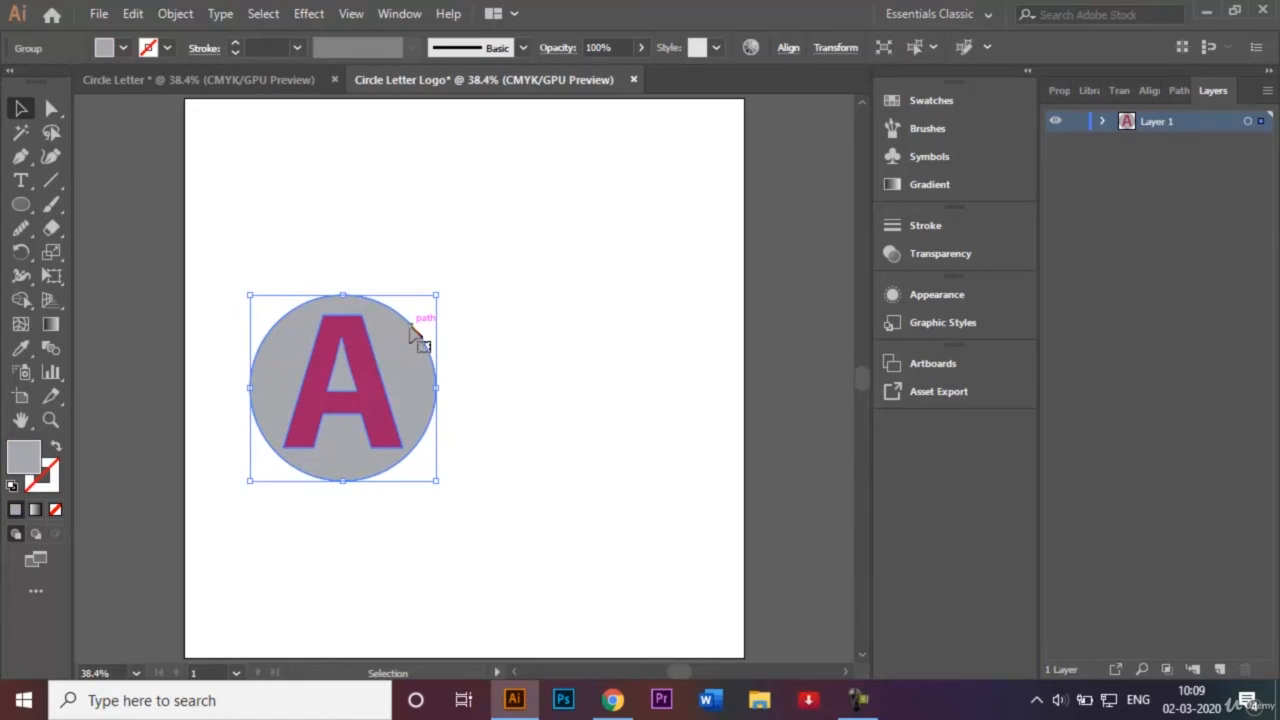
left_click(51, 326)
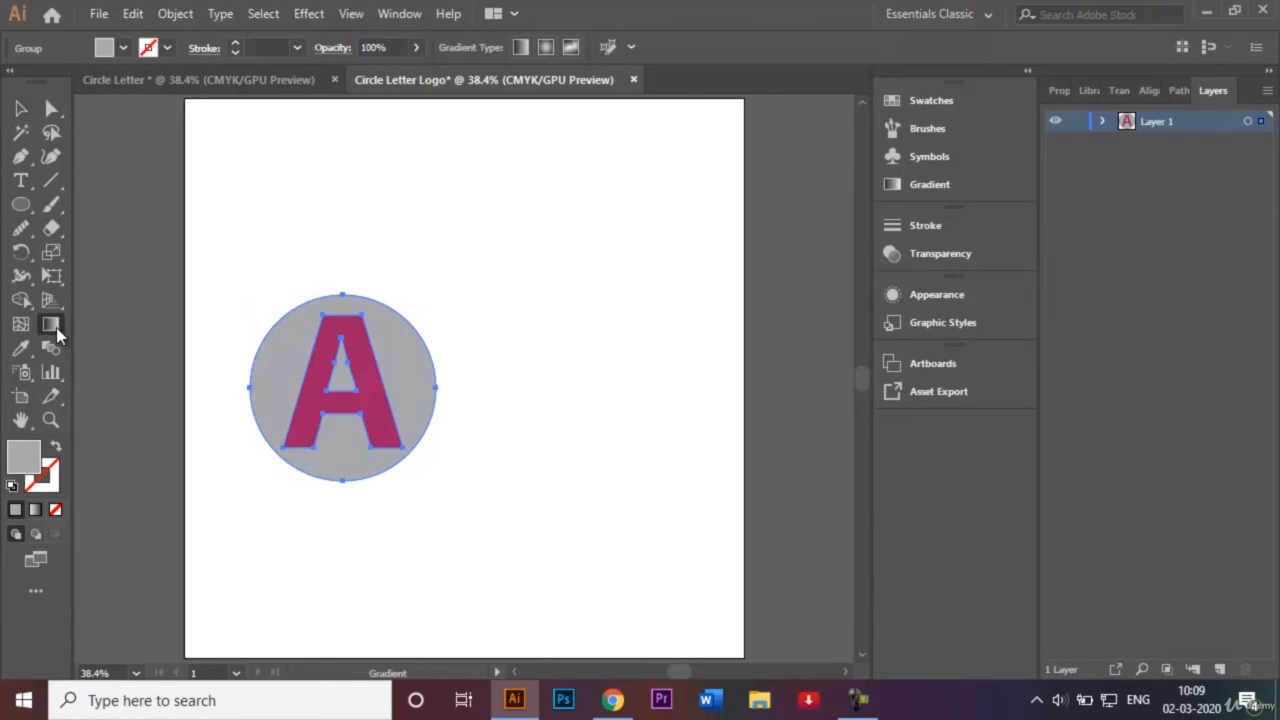
double_click(51, 326)
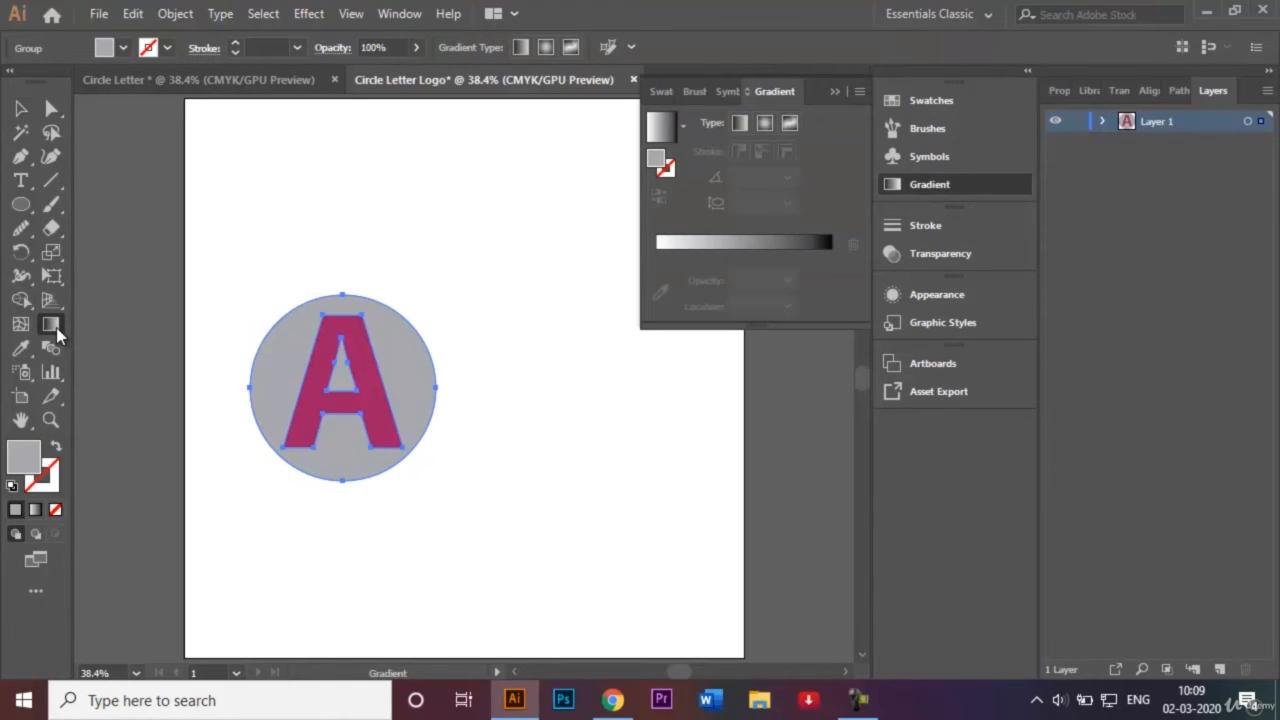
left_click(714, 252)
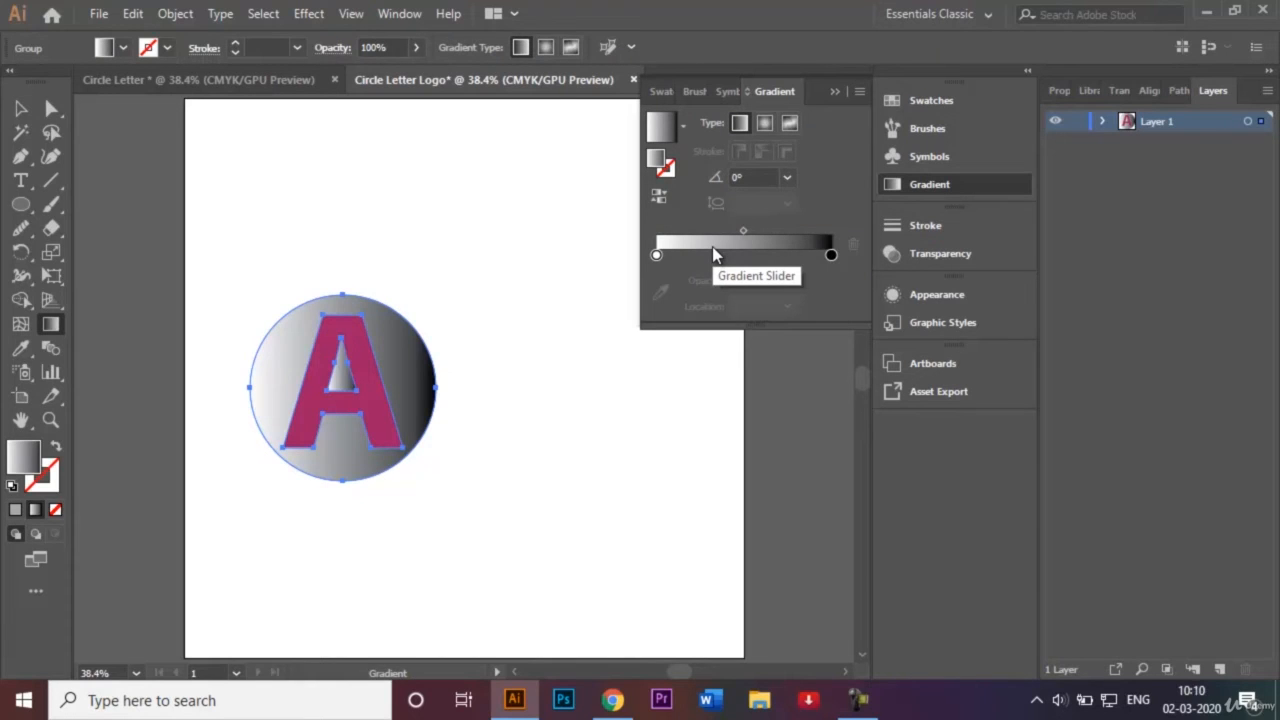
left_click(766, 125)
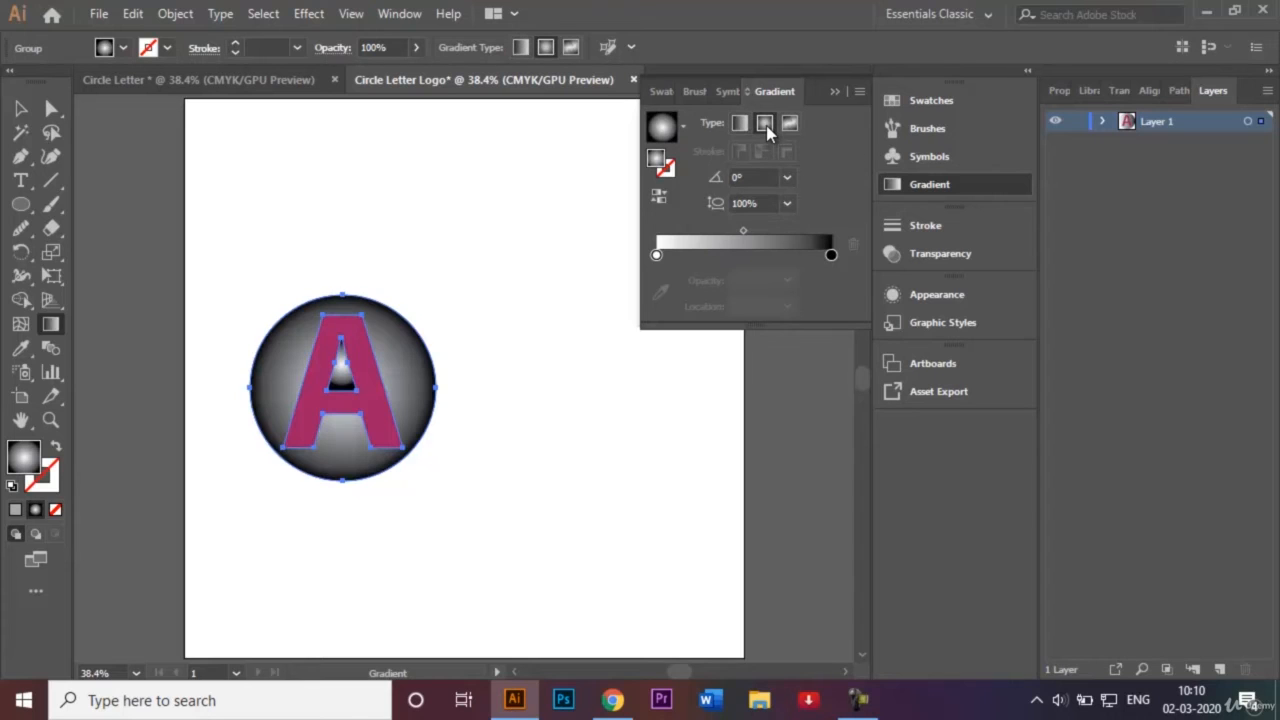
Recolour the circle's radial gradient with a dark grey end stop and a light grey start stop, leaving the circle deselected
double_click(831, 255)
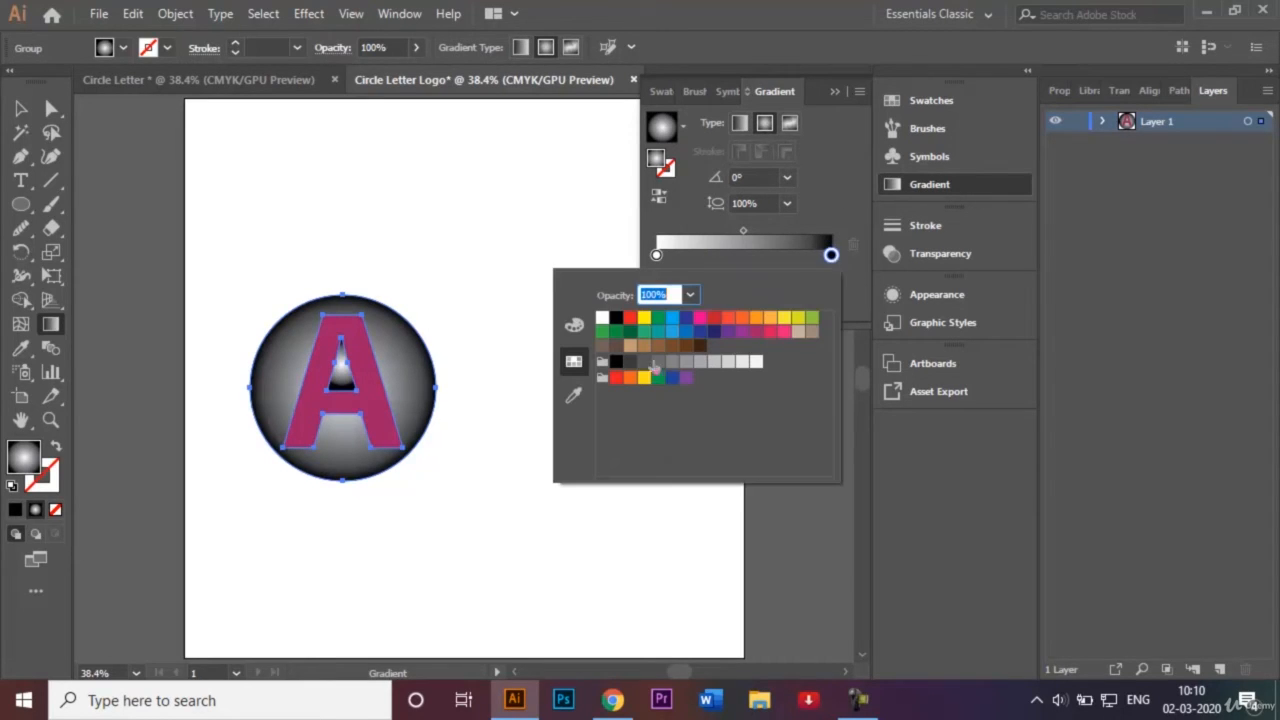
left_click(644, 362)
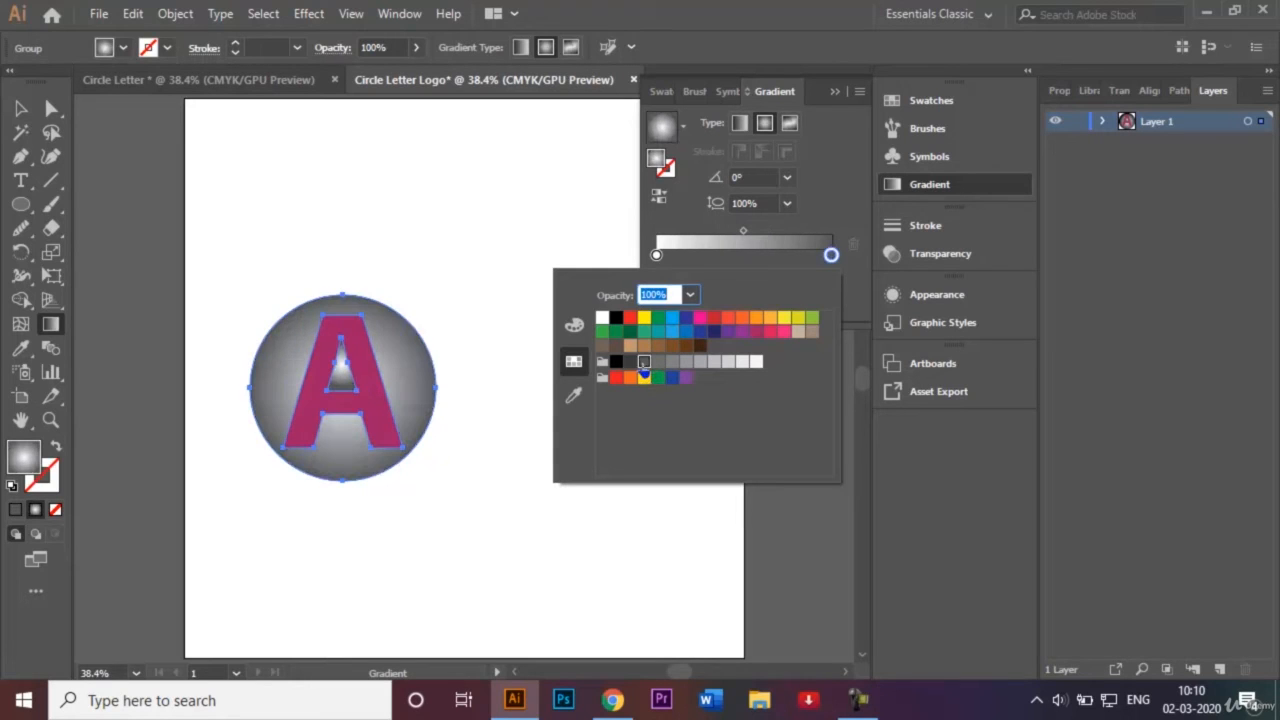
double_click(657, 255)
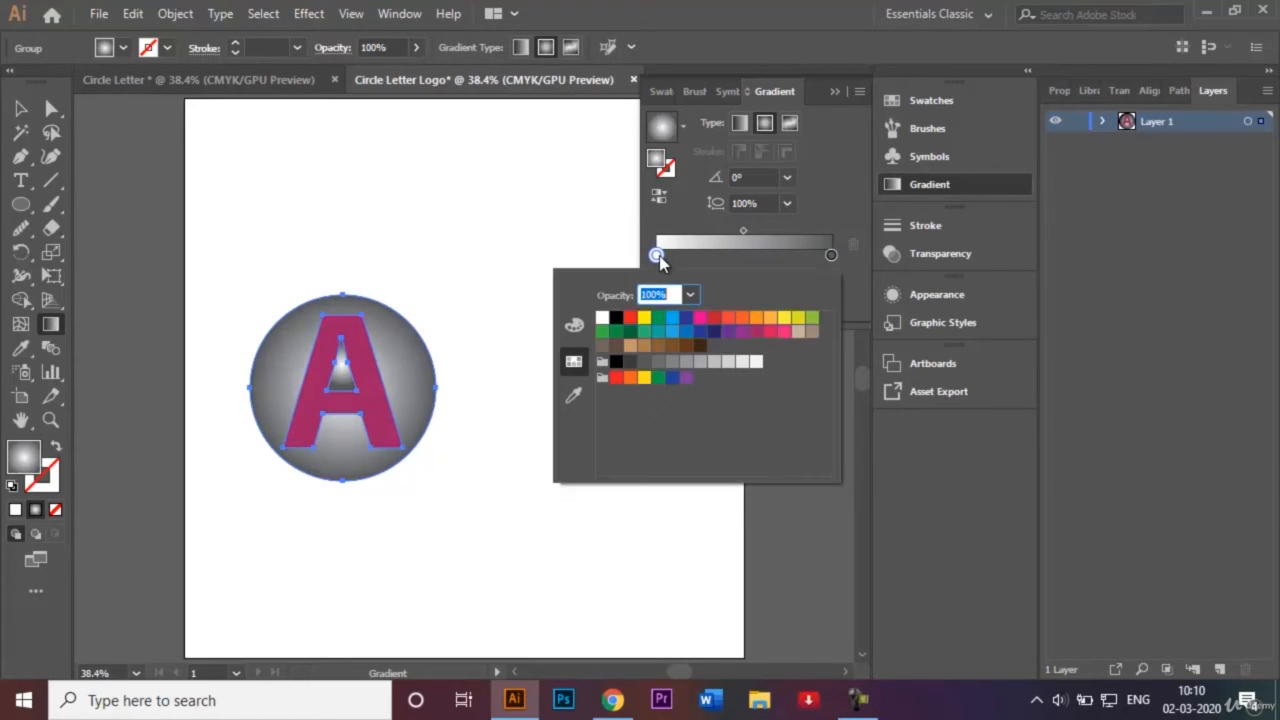
left_click(715, 363)
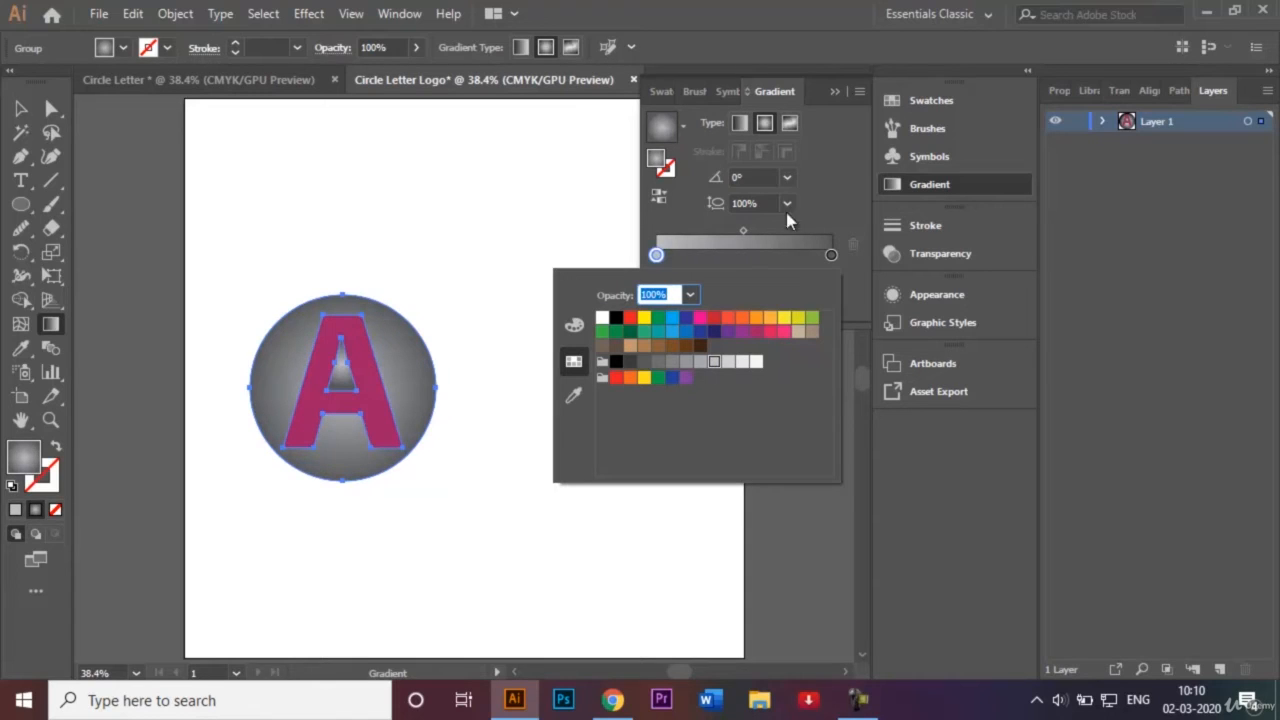
left_click(832, 91)
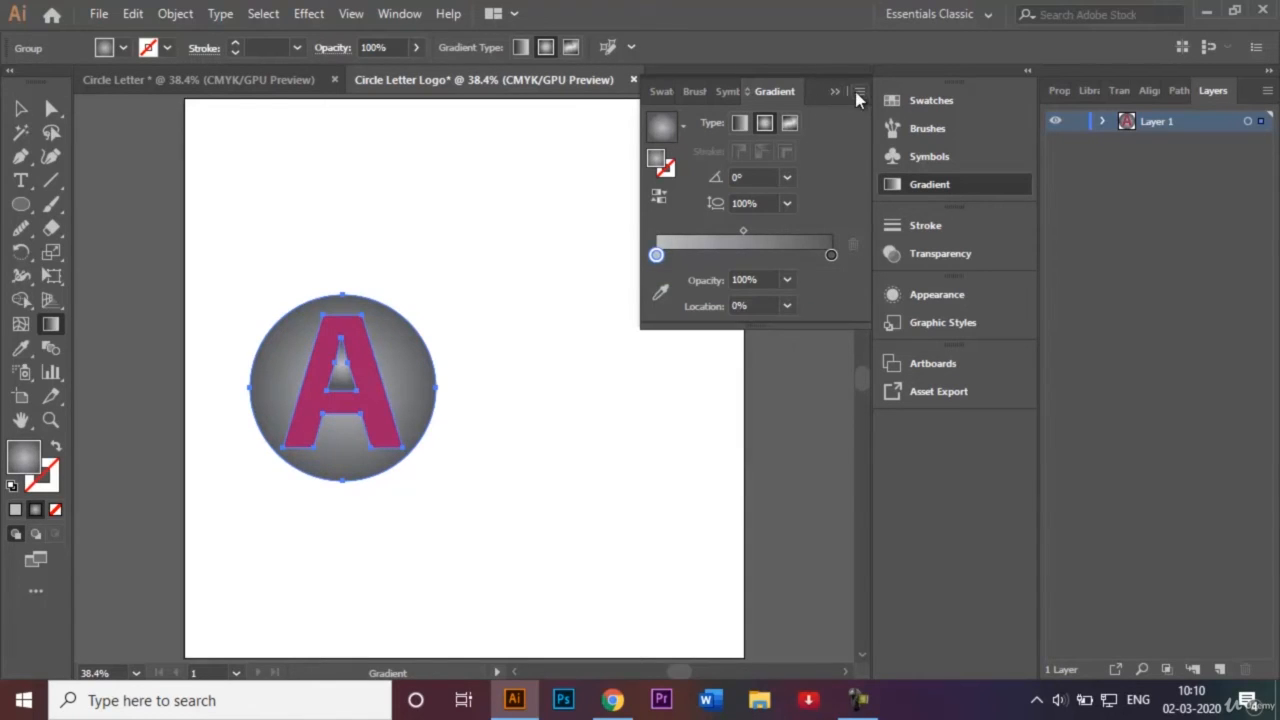
left_click(840, 92)
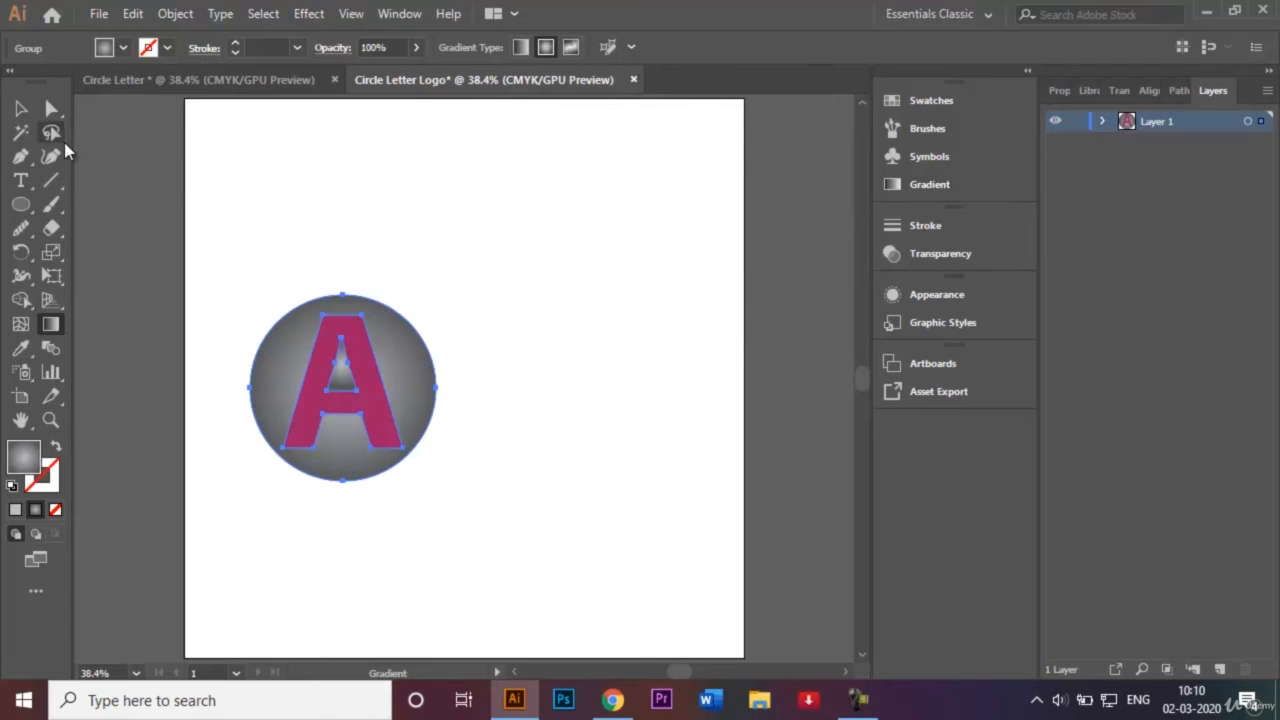
left_click(21, 108)
left_click(341, 206)
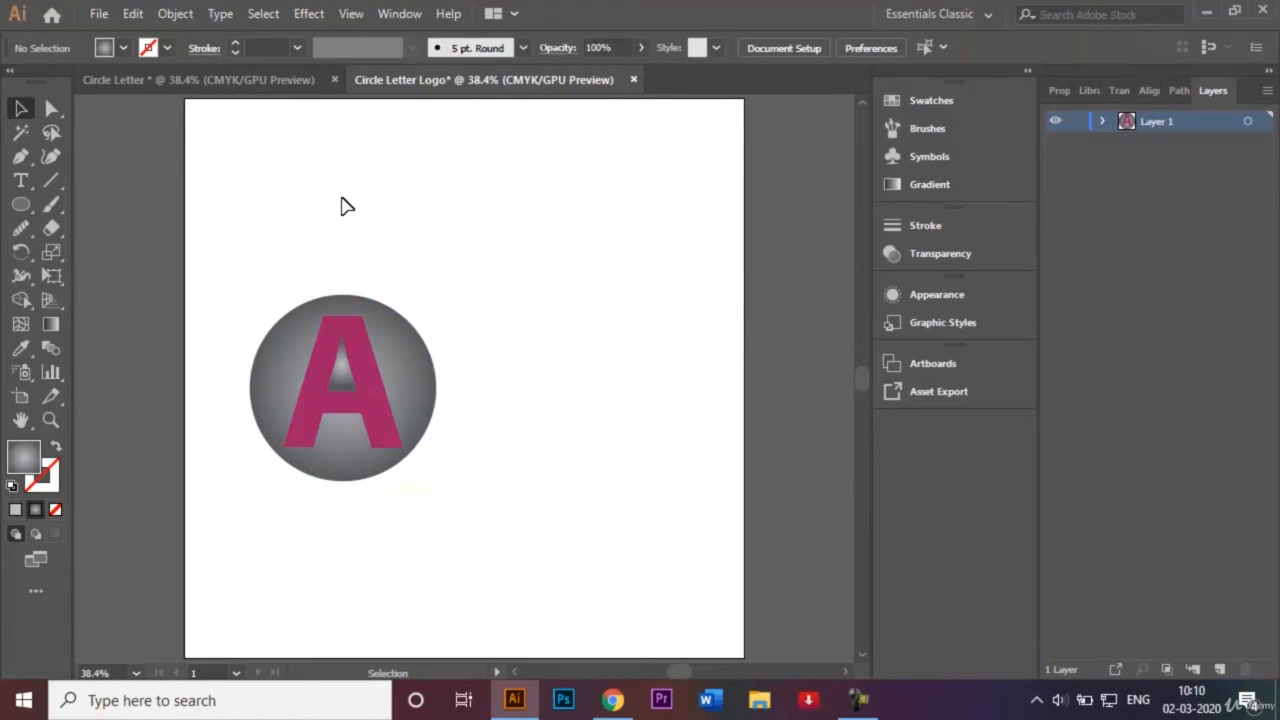
Activate the Pen tool with a bright pinkish-red swatch as the fill colour
key("ctrl+plus")
key("ctrl+plus")
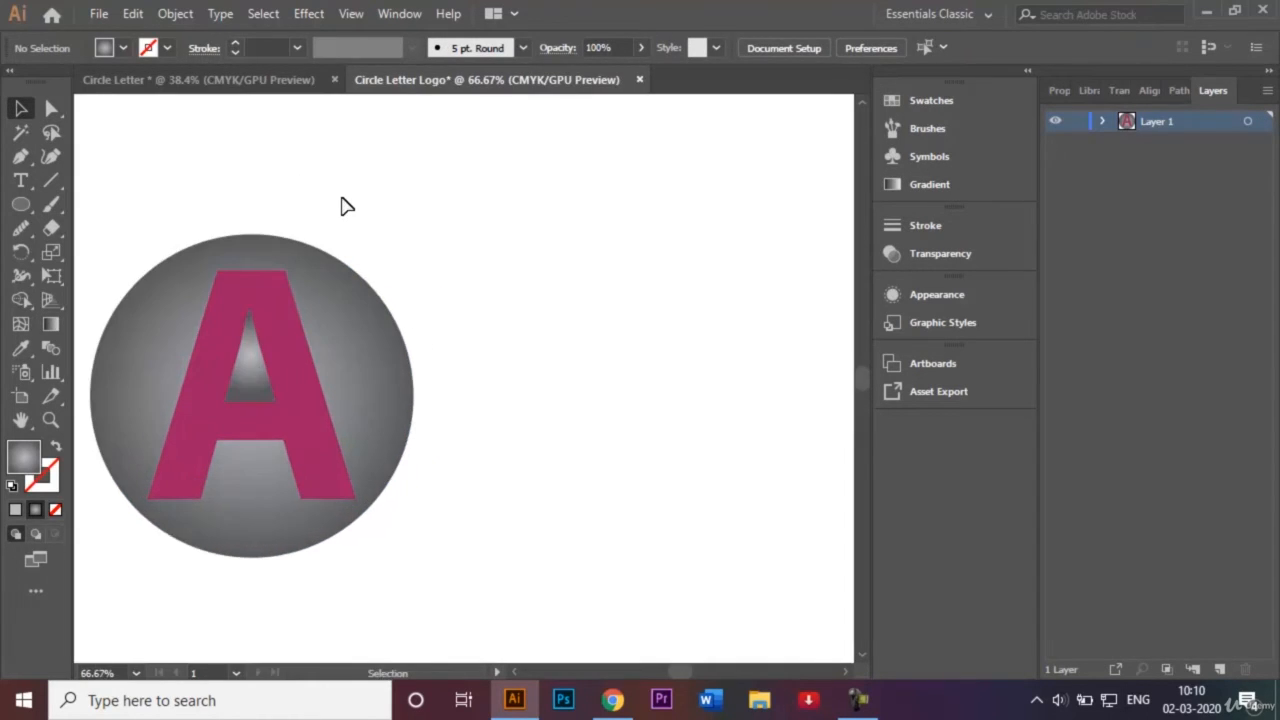
left_click(519, 673)
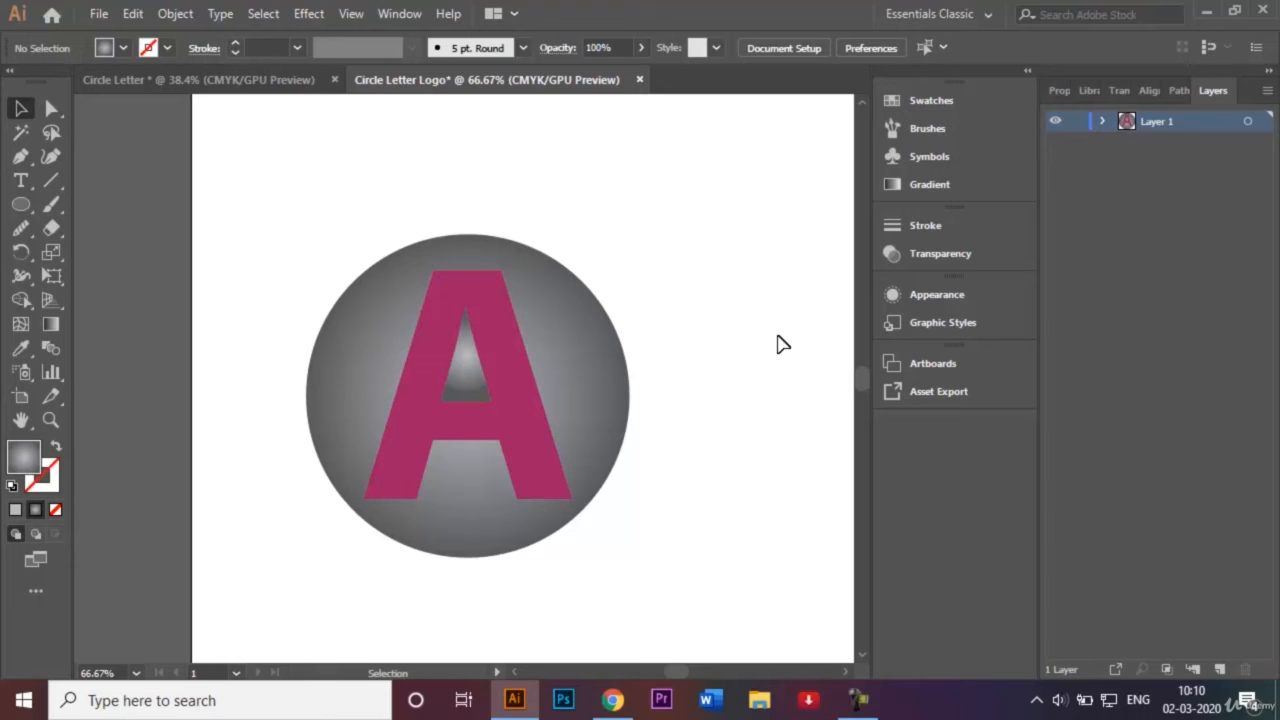
left_click(22, 158)
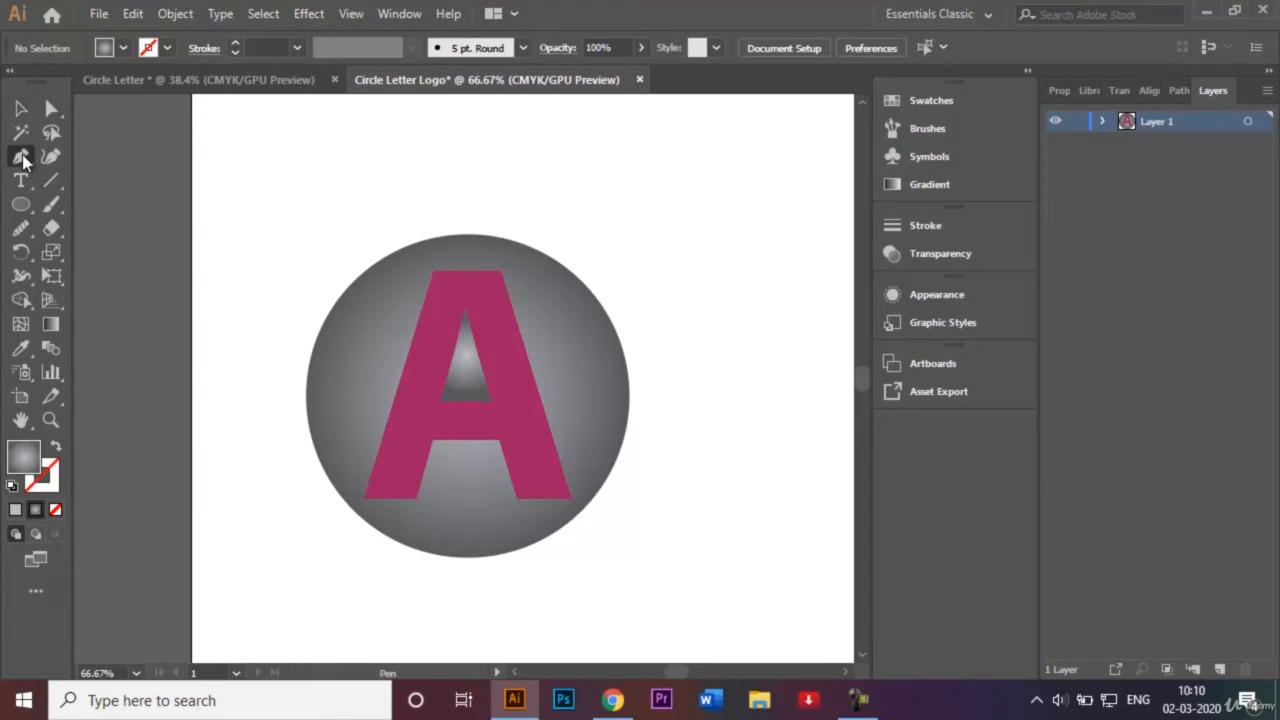
left_click(124, 47)
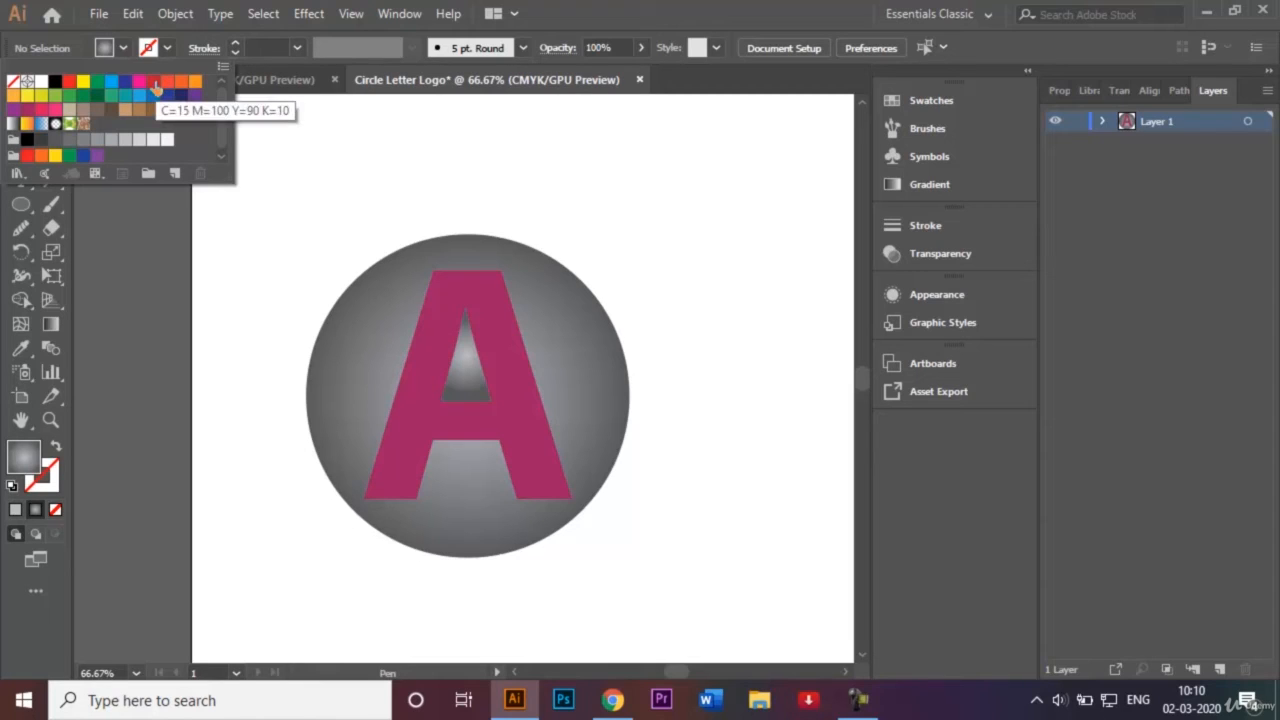
left_click(41, 109)
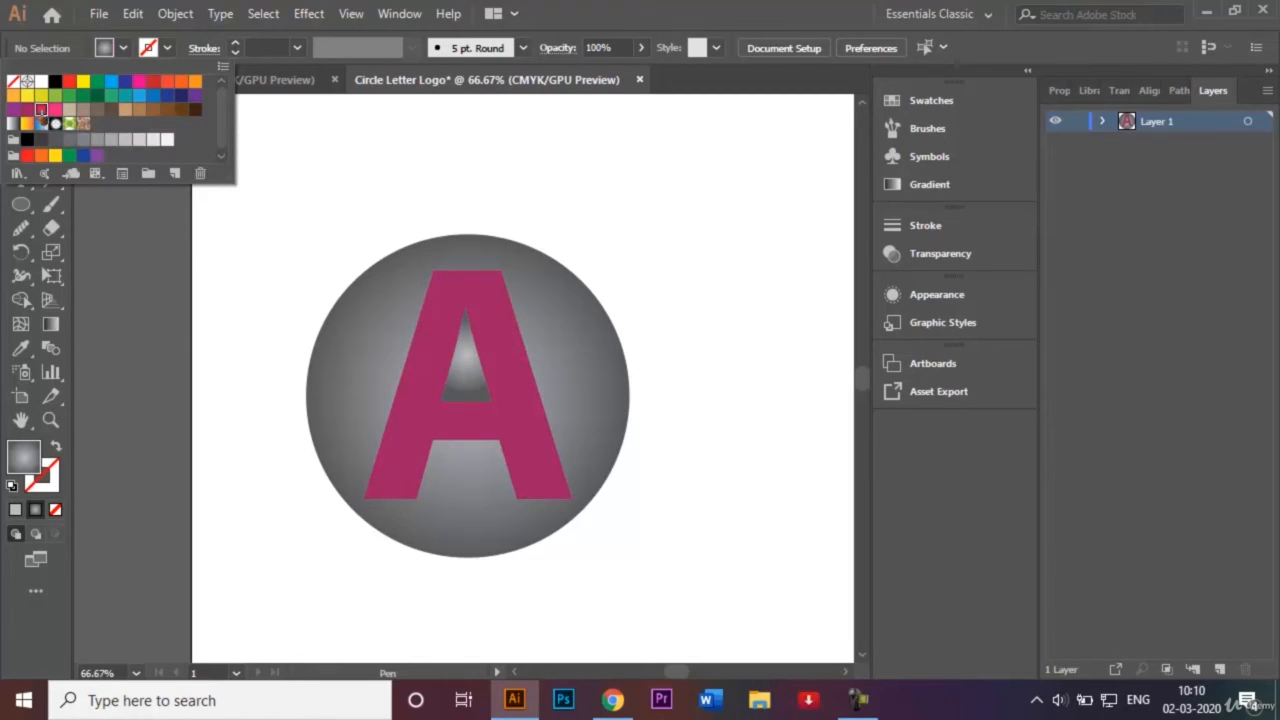
left_click(172, 323)
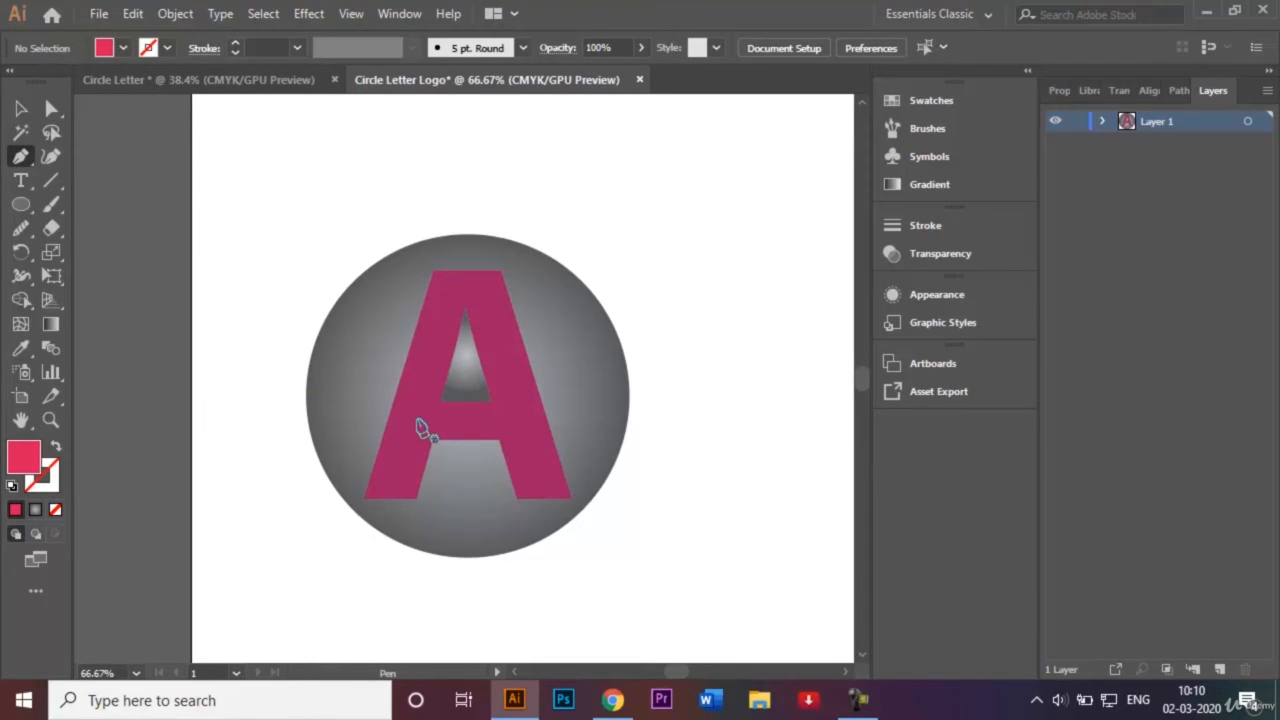
Draw a closed triangle between the A's two top corners and the apex of its inner opening
key("ctrl+equal")
key("ctrl+equal")
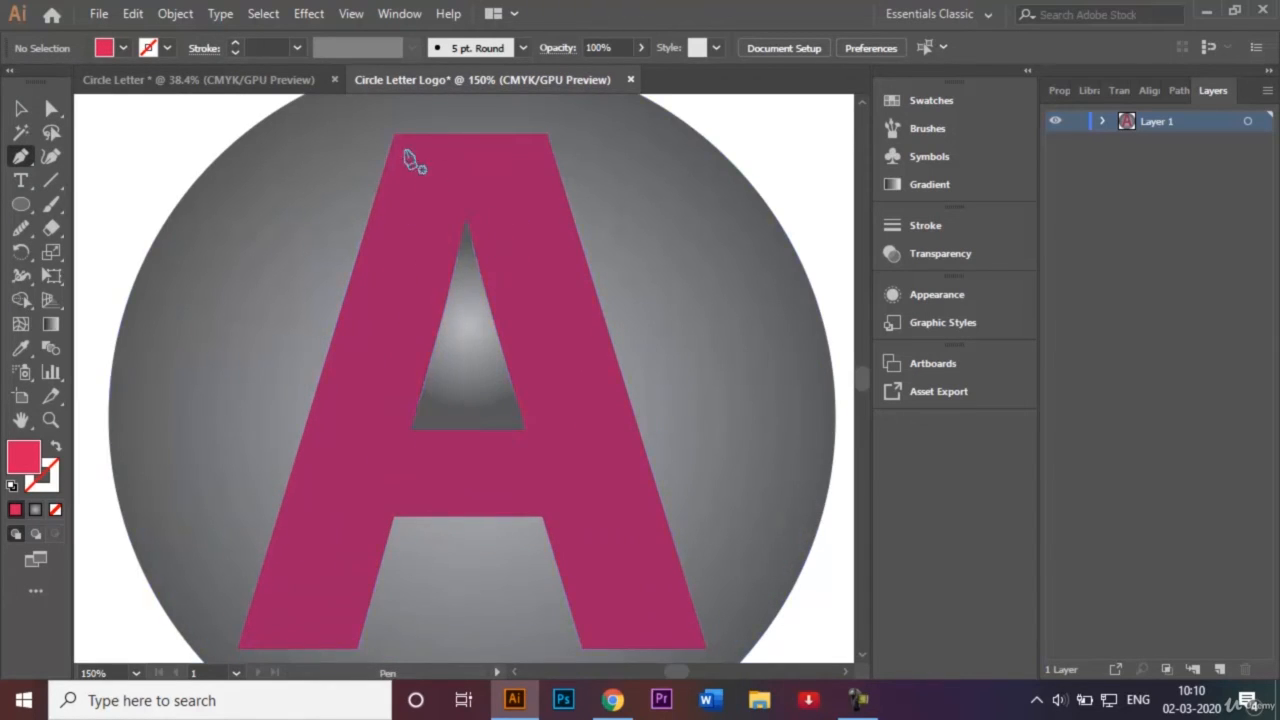
left_click(393, 133)
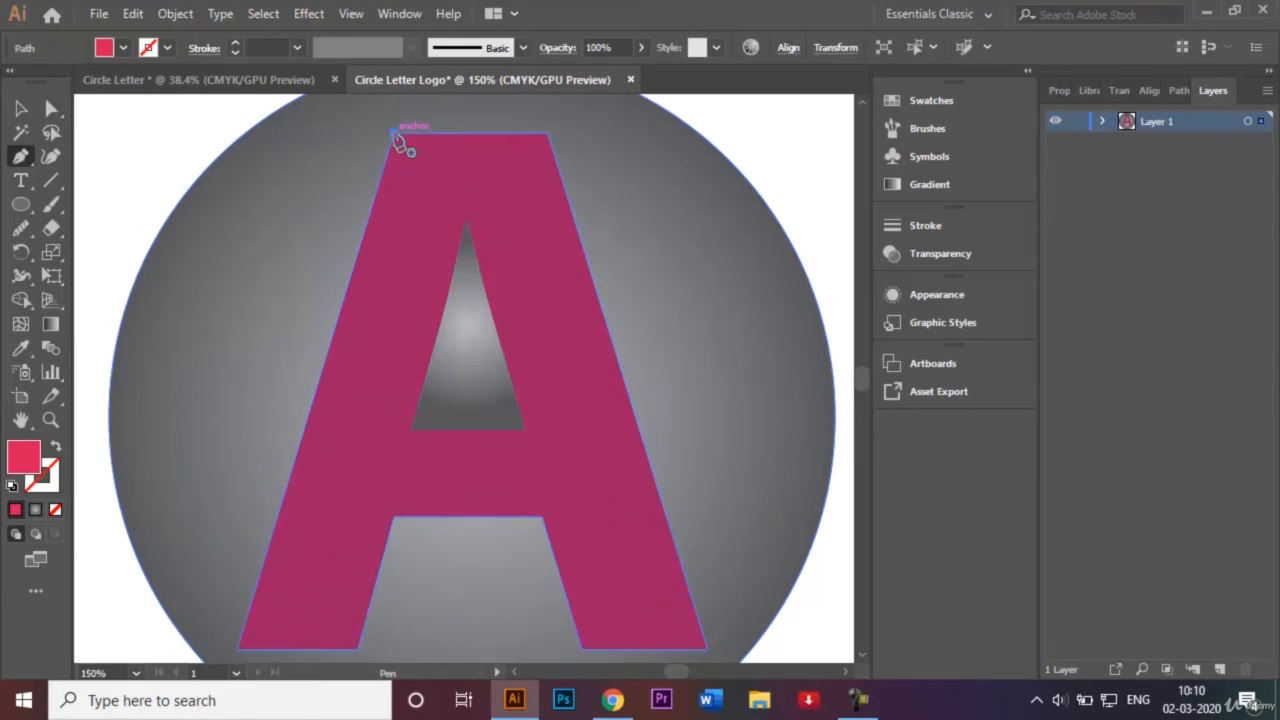
left_click(466, 218)
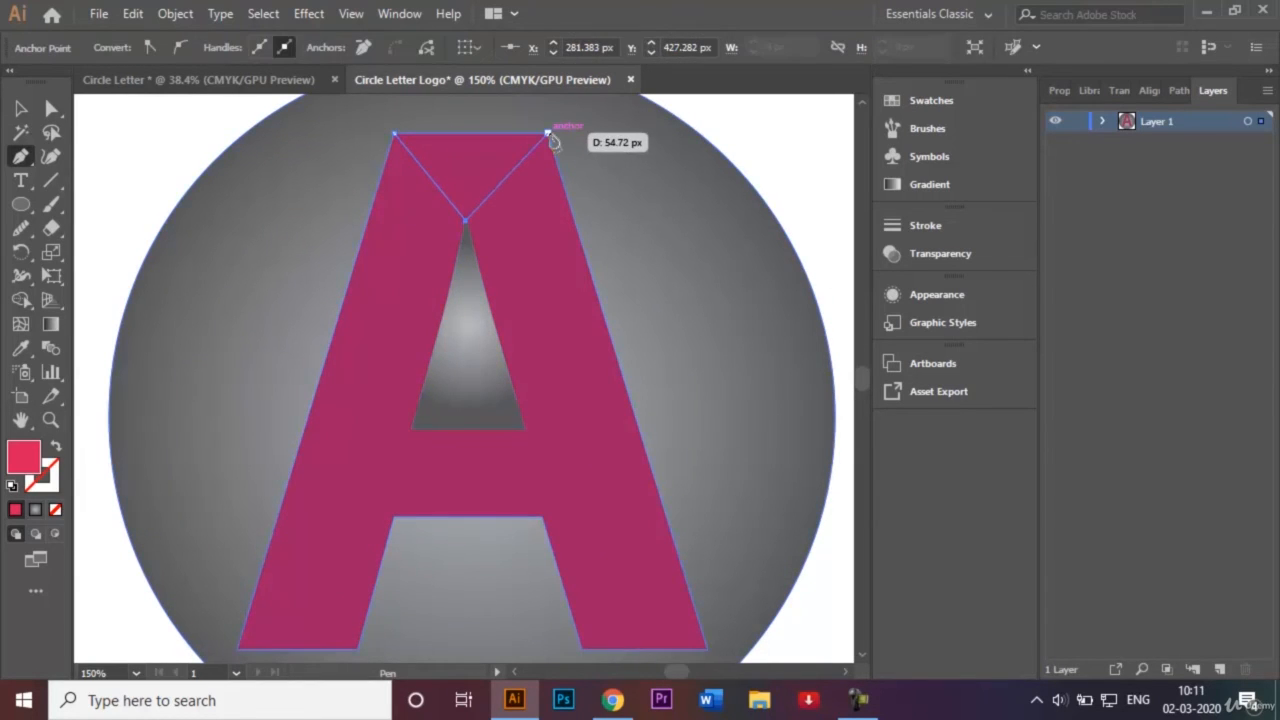
left_click(548, 133)
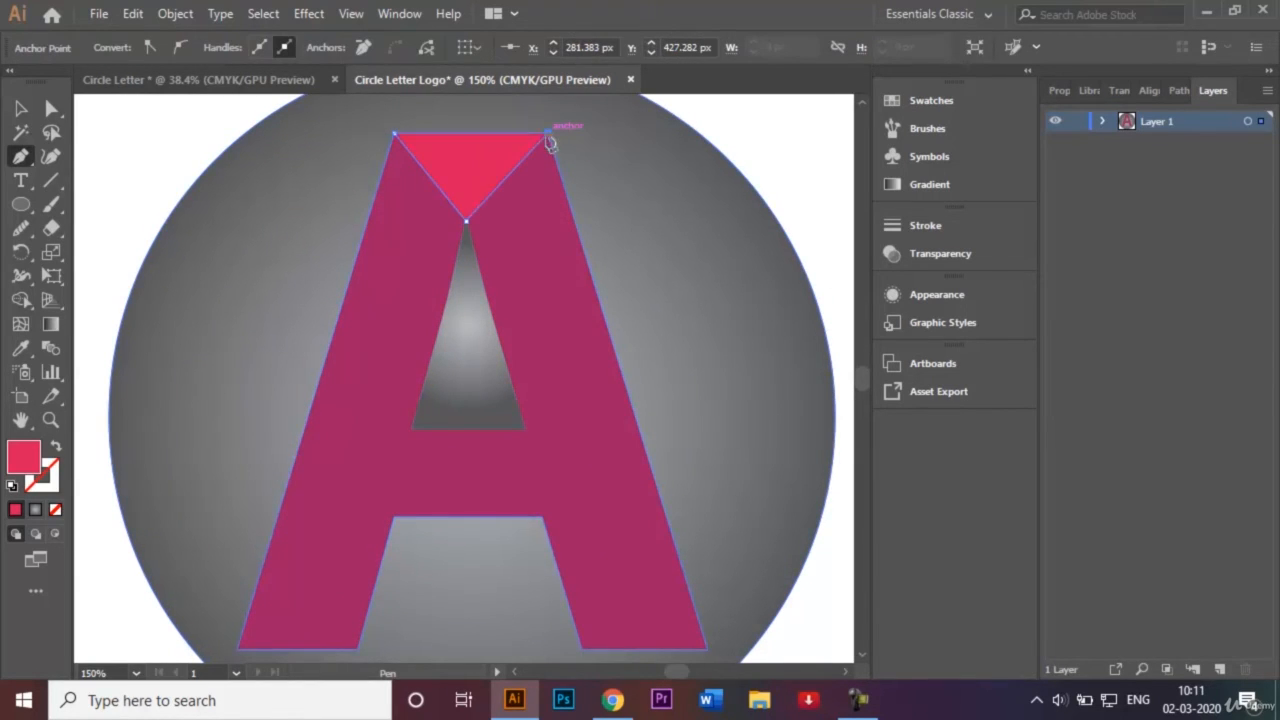
left_click(394, 133)
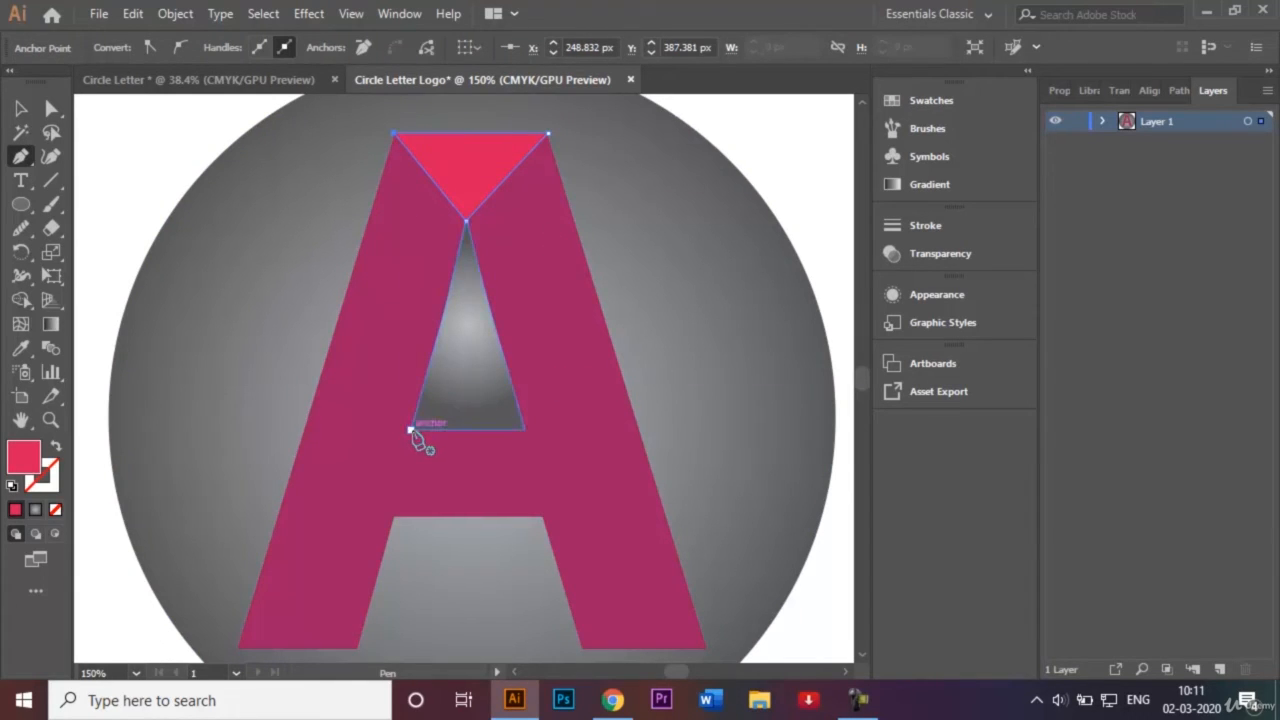
Draw a closed triangle on the A's crossbar from the inner opening's two lower corners to the middle of the bar's lower edge
left_click(410, 430)
left_click(458, 516)
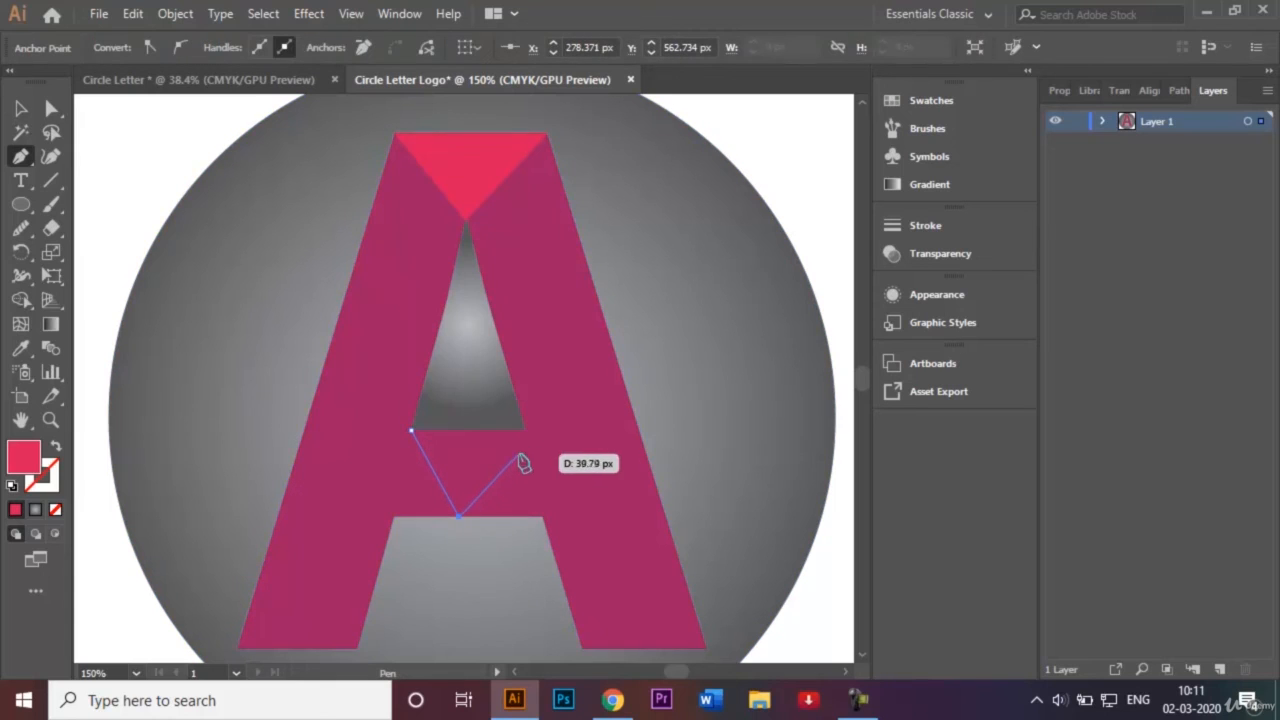
left_click(524, 430)
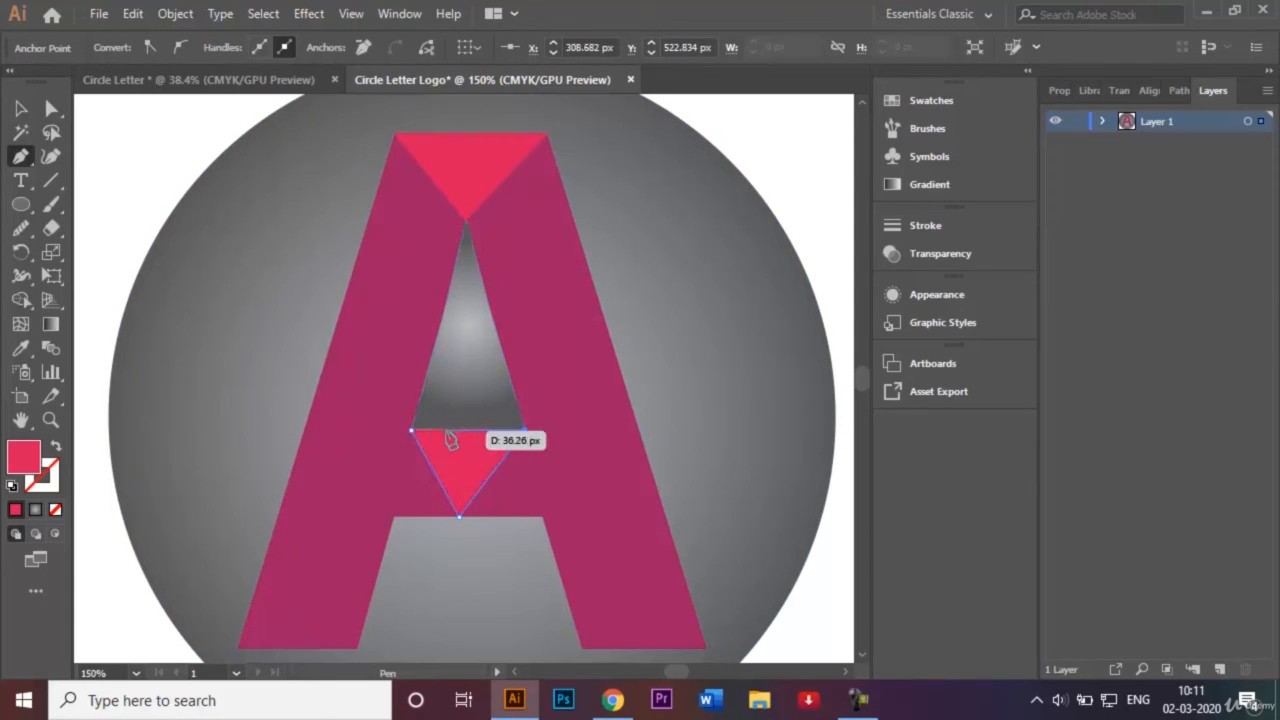
left_click(410, 431)
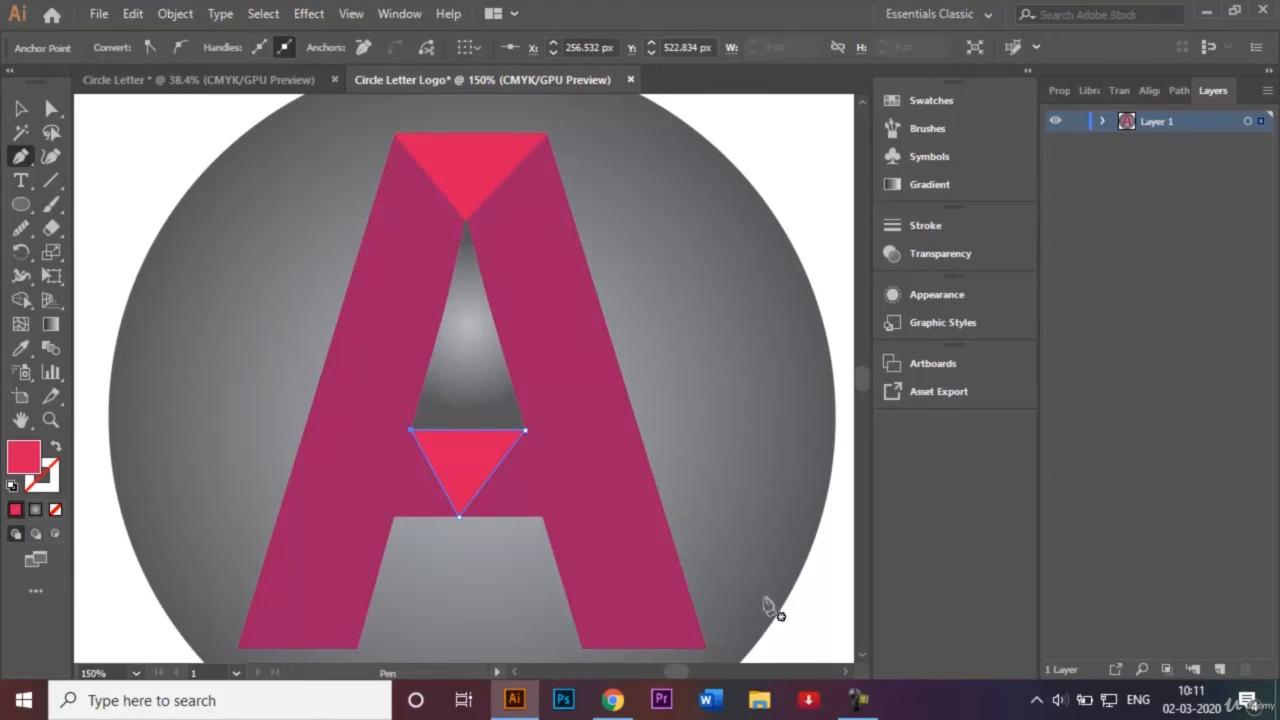
Draw a closed triangle on the A's right foot from its two bottom corners to a point on the leg's outer edge
left_click(581, 648)
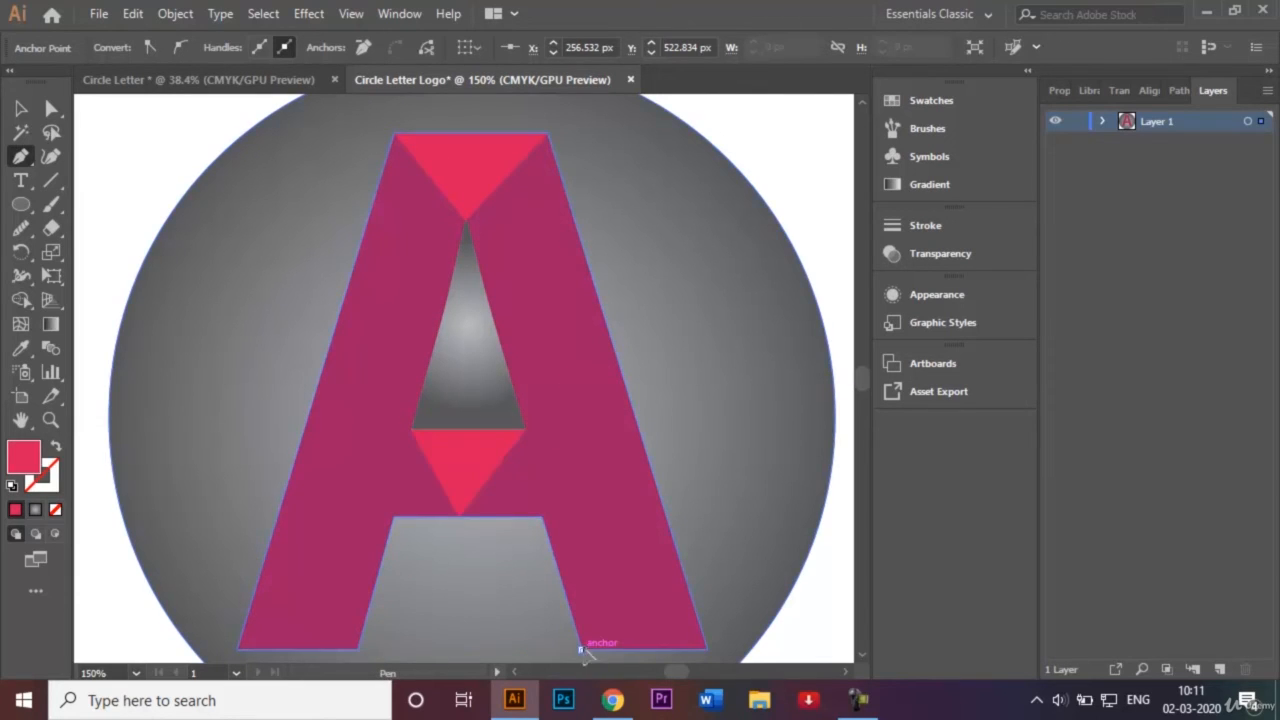
left_click(657, 489)
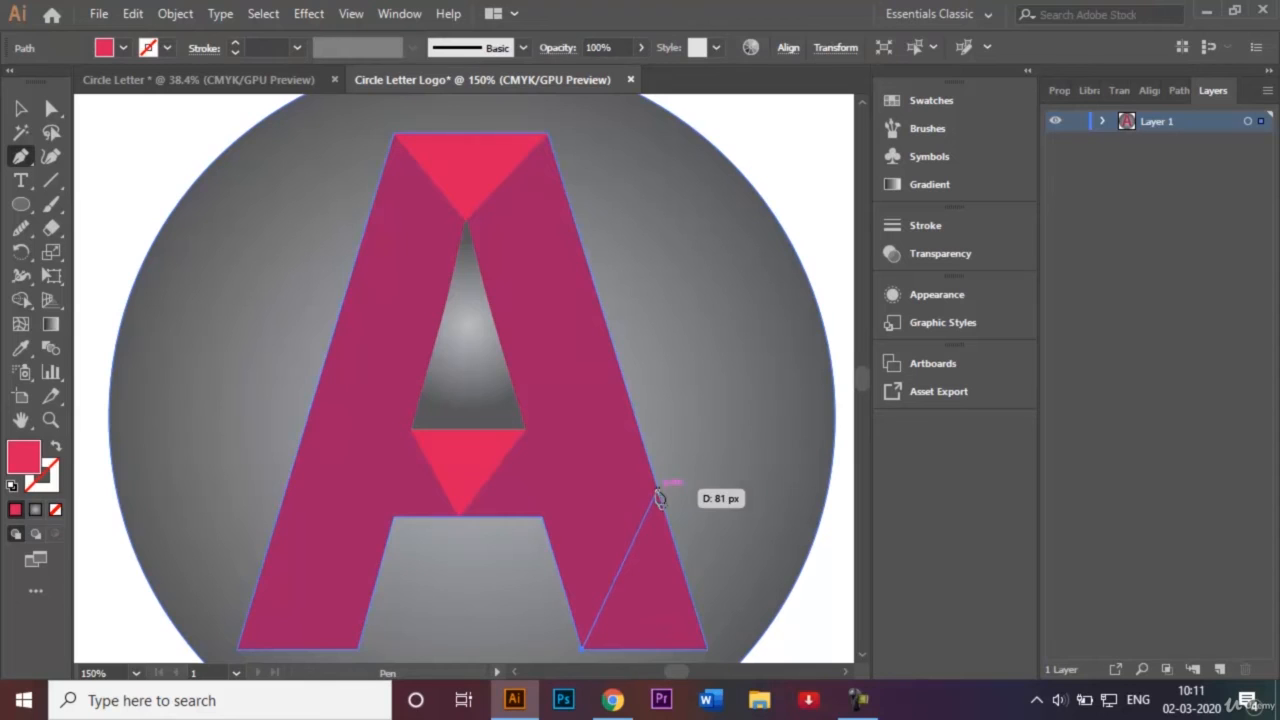
left_click(705, 648)
left_click(582, 648)
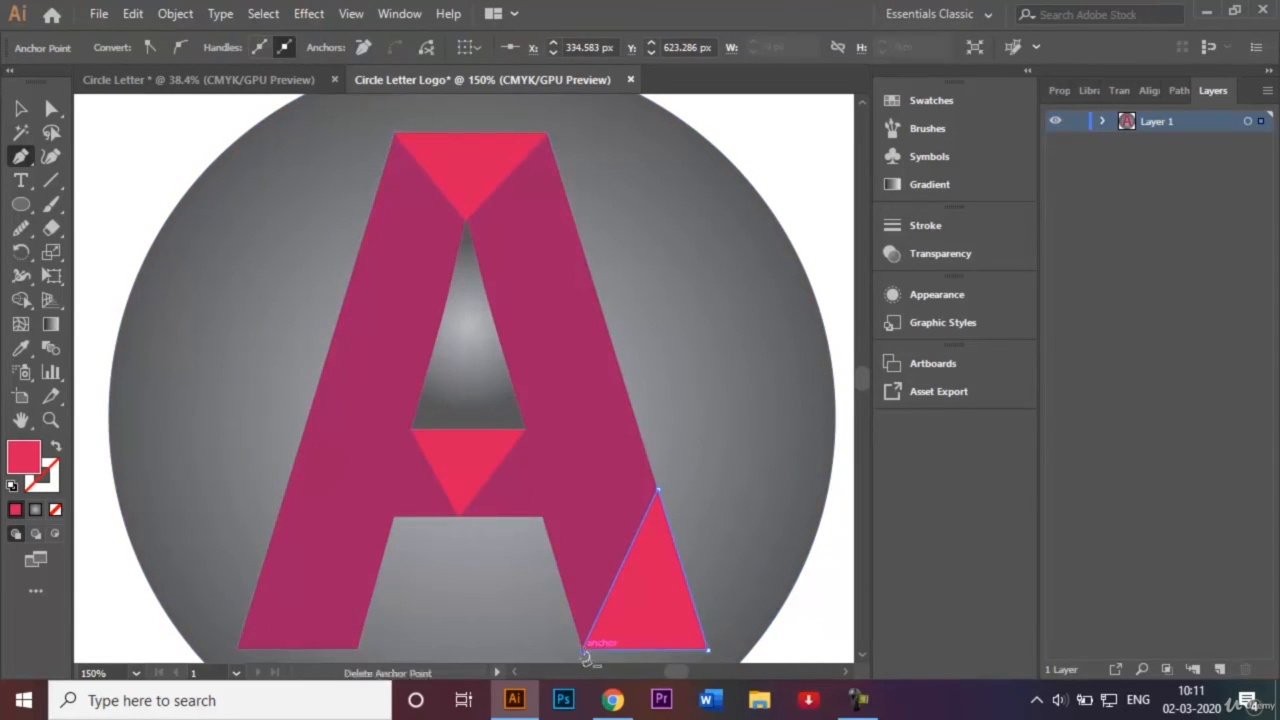
Draw a closed triangle on the A's left foot from its two bottom corners to the leg's outer edge, leaving it deselected
left_click(358, 649)
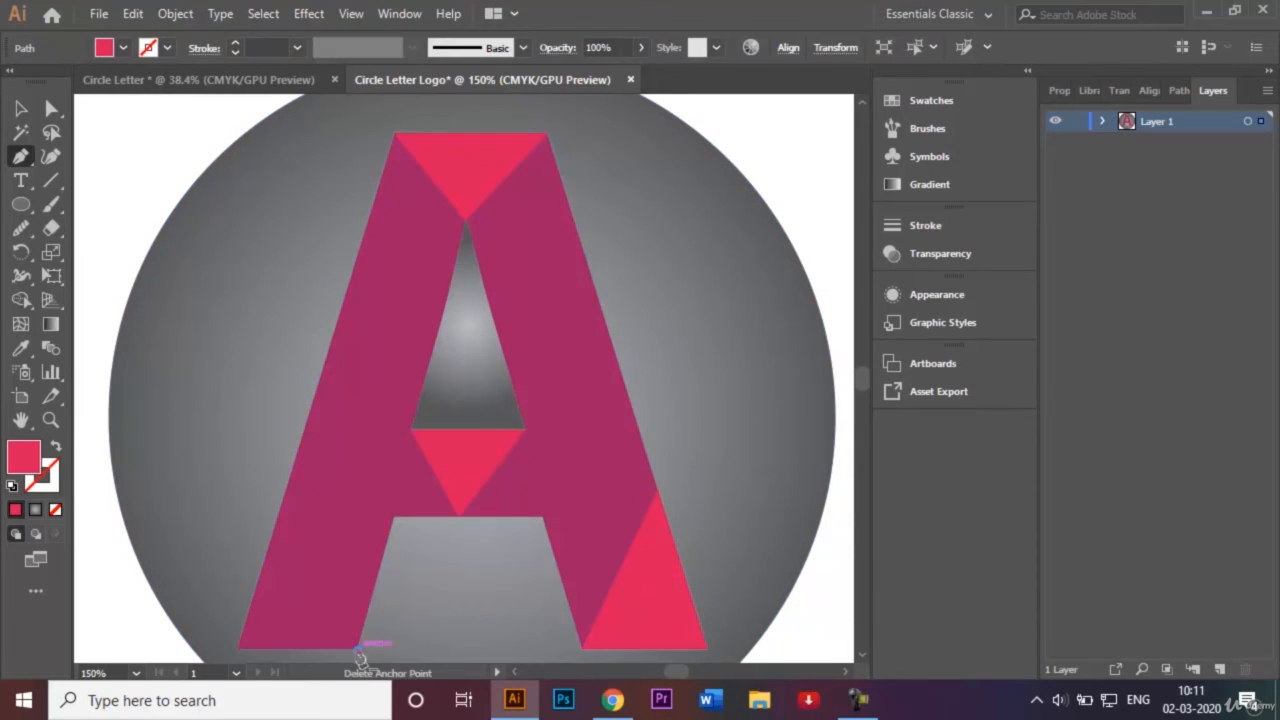
left_click(285, 508)
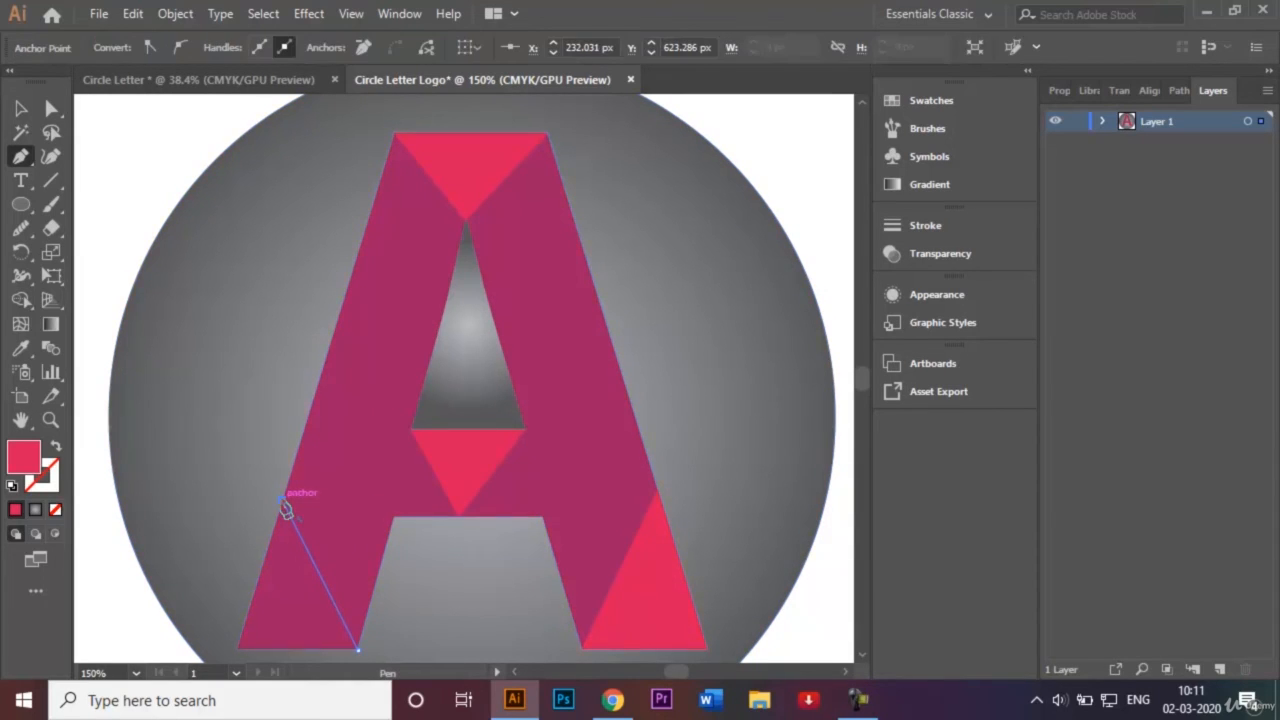
left_click(238, 649)
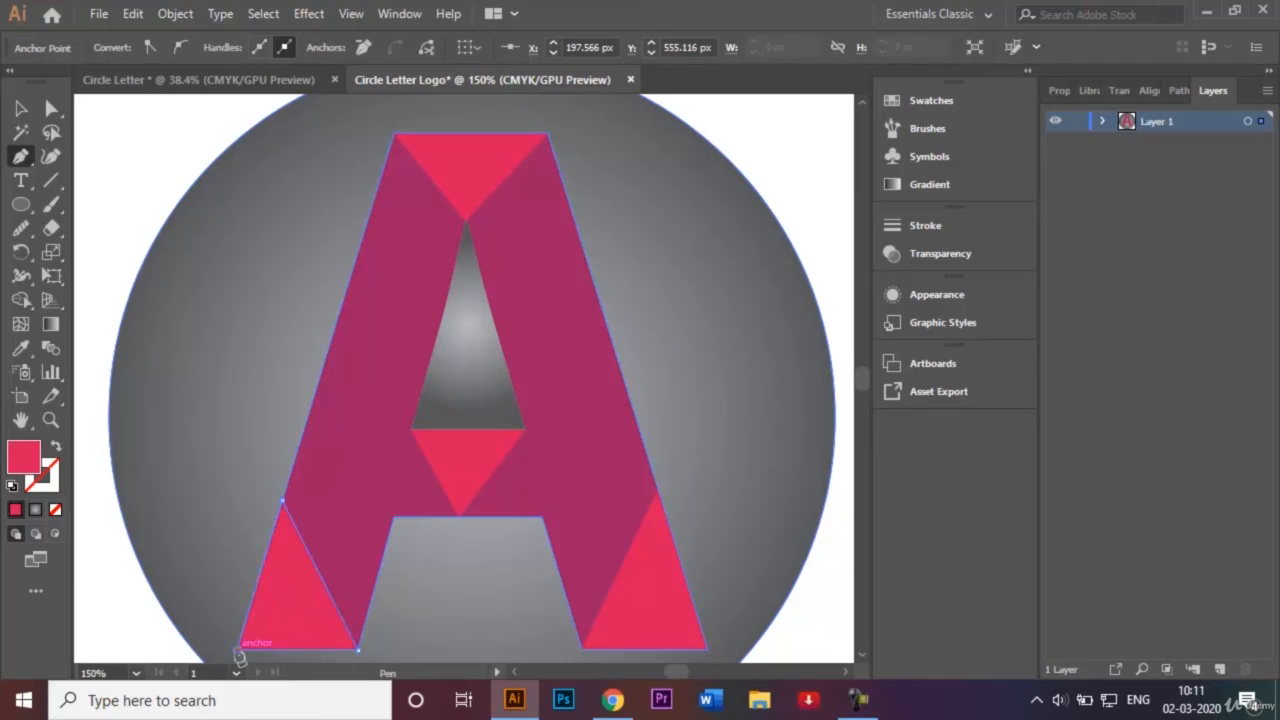
left_click(358, 649)
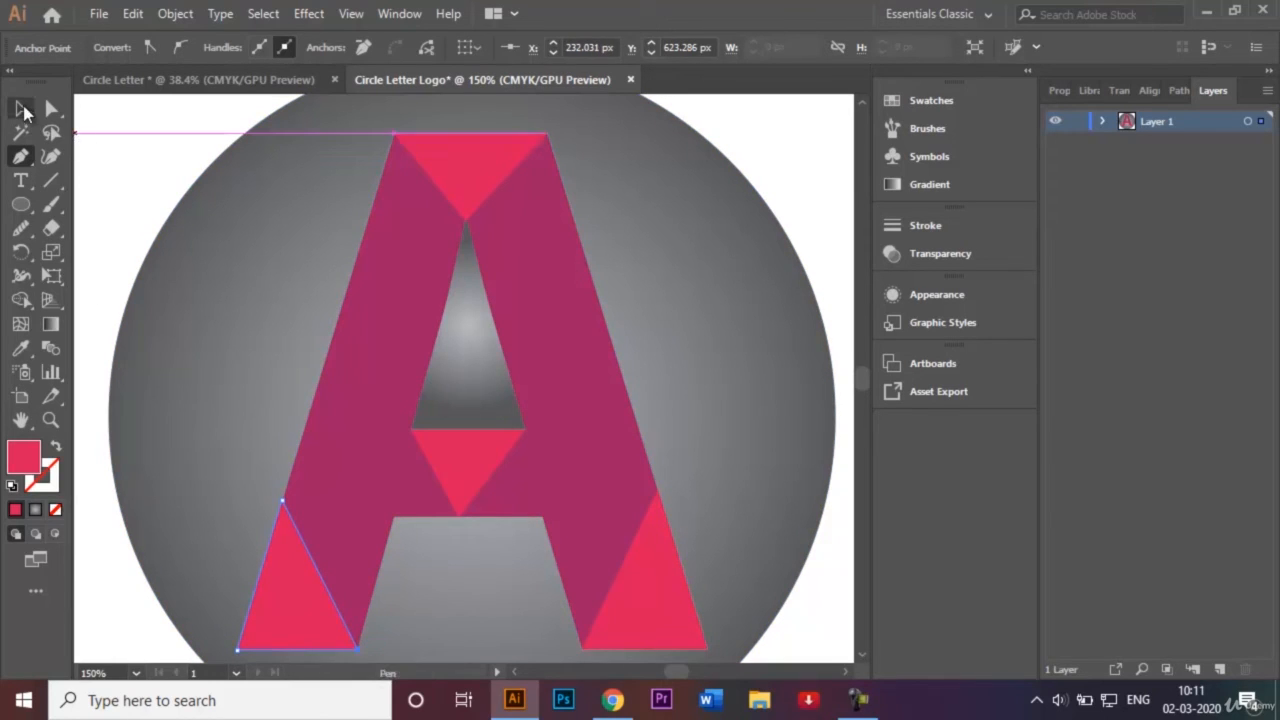
left_click(22, 108)
left_click(114, 137)
Select the circle, letter and facets together and scale them up proportionally from the centre to about 2.4 times their size
key("ctrl+0")
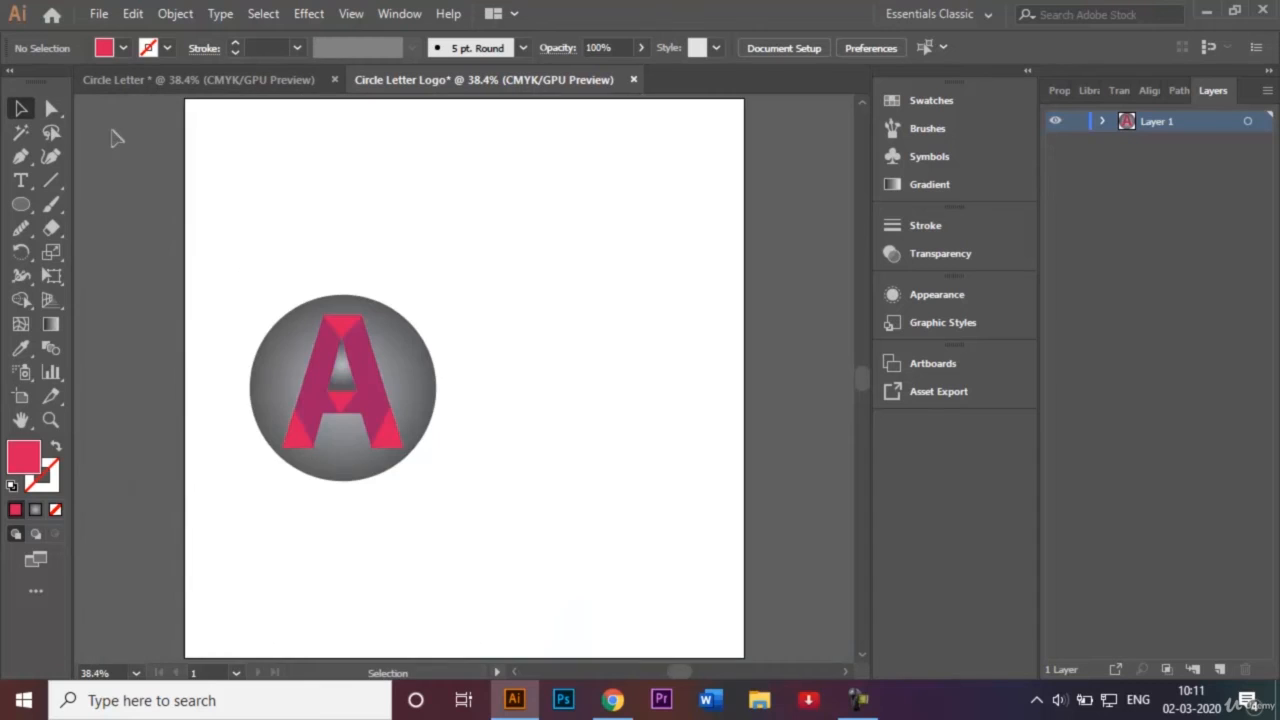
left_click_drag(226, 277, 460, 526)
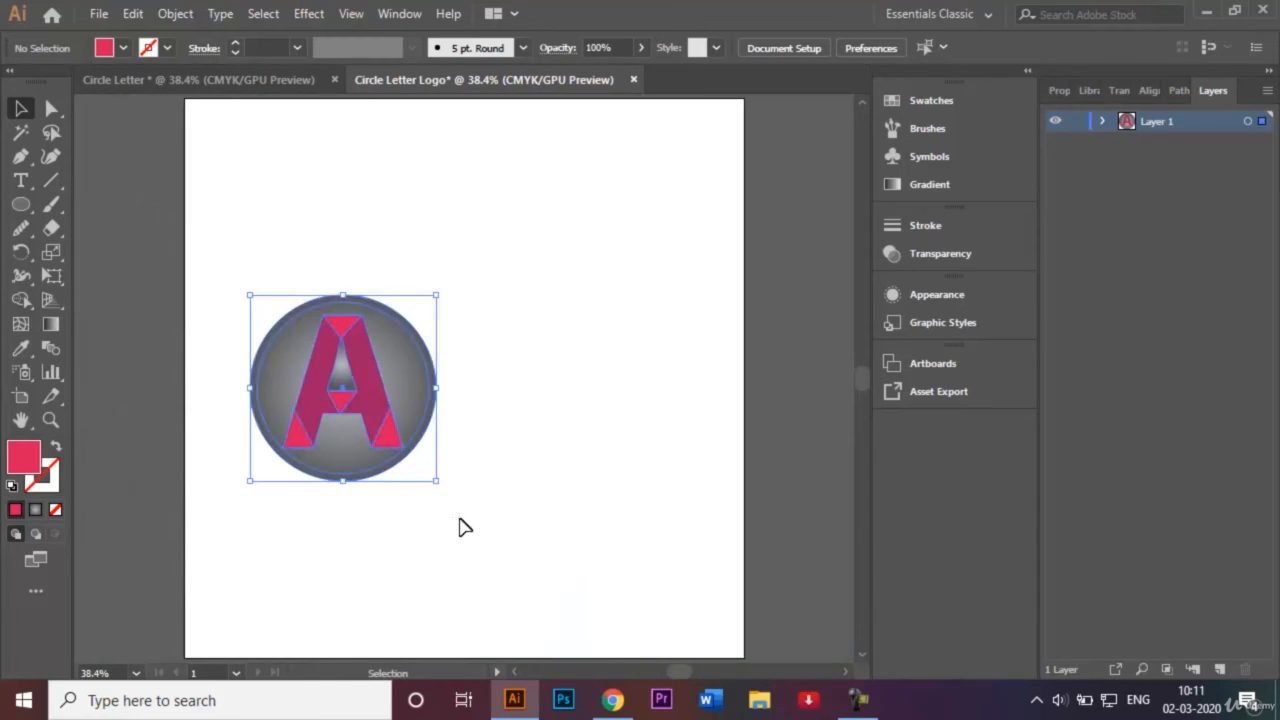
left_click(460, 526)
left_click_drag(236, 272, 449, 523)
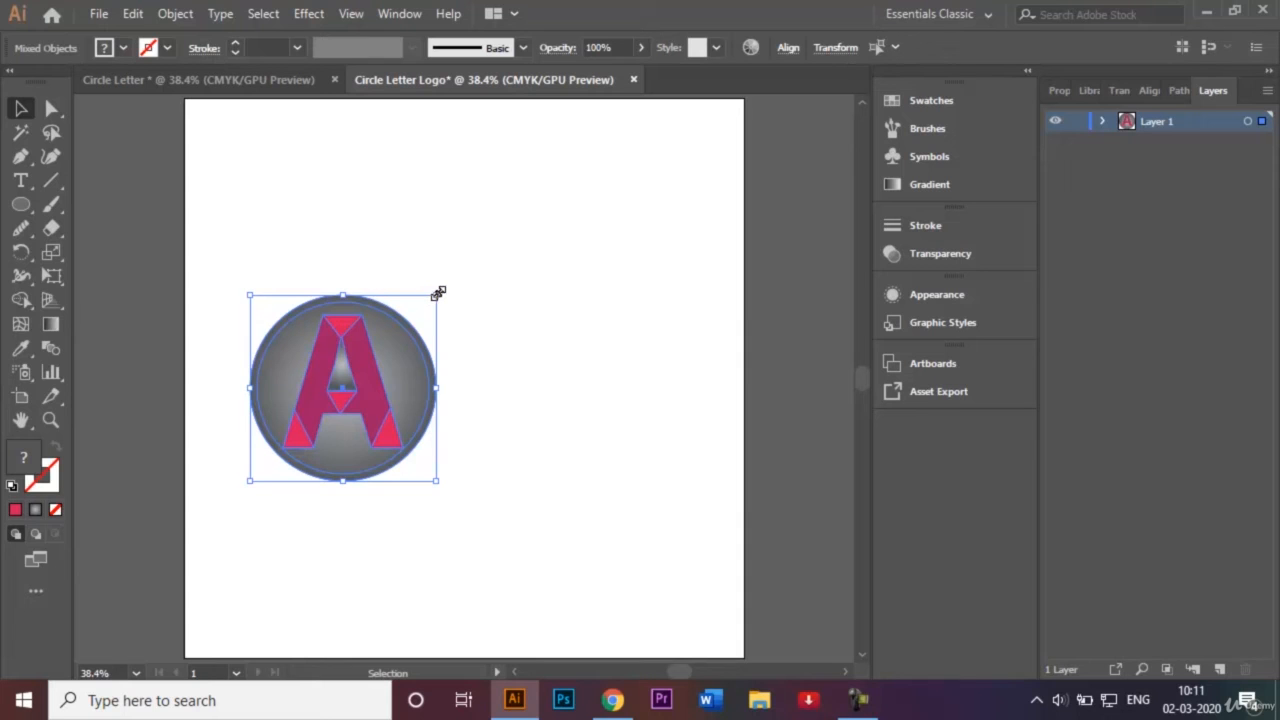
left_click_drag(438, 292, 583, 161)
Nudge the enlarged logo horizontally to the right until it sits centred on the artboard, leaving it deselected
key("shift+Right")
key("shift+Right")
key("shift+Right")
key("shift+Right")
key("shift+Right")
key("shift+Right")
key("shift+Right")
key("shift+Right")
key("shift+Right")
key("shift+Right")
key("shift+Right")
key("shift+Right")
key("shift+Right")
key("shift+Right")
key("shift+Right")
key("shift+Right")
key("shift+Right")
key("shift+Right")
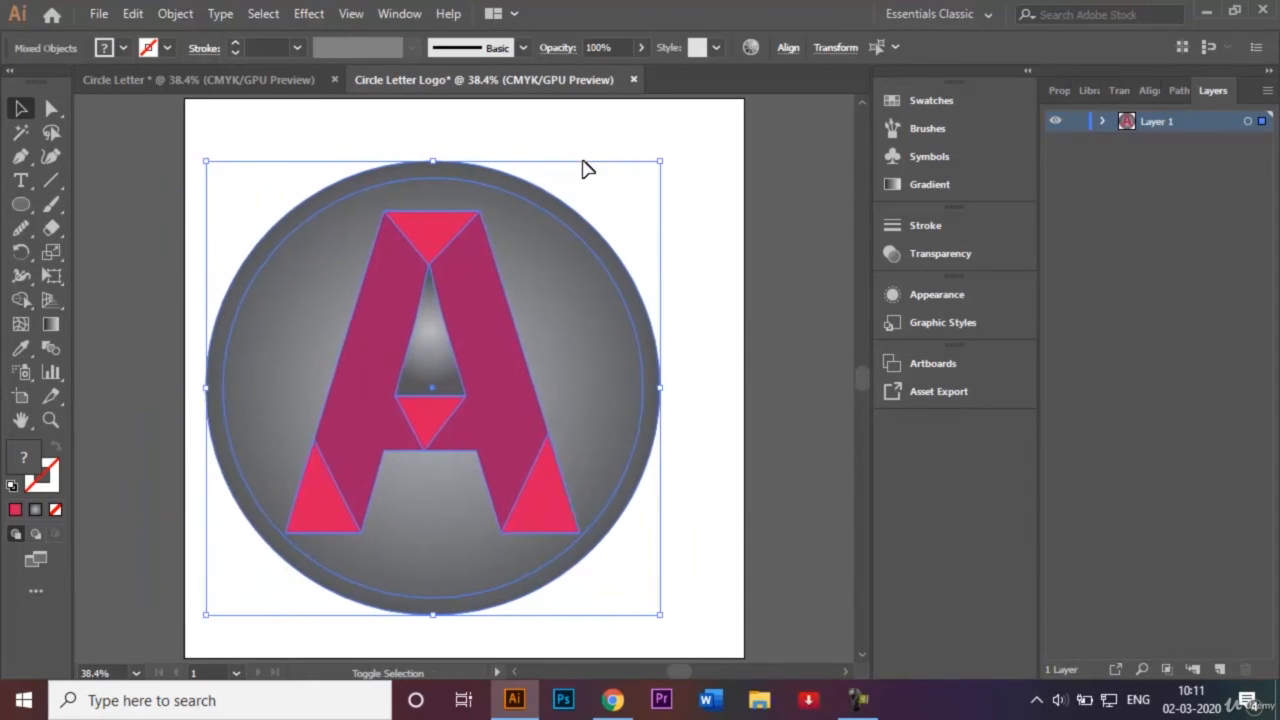
key("shift+Right")
key("shift+Right")
key("shift+Right")
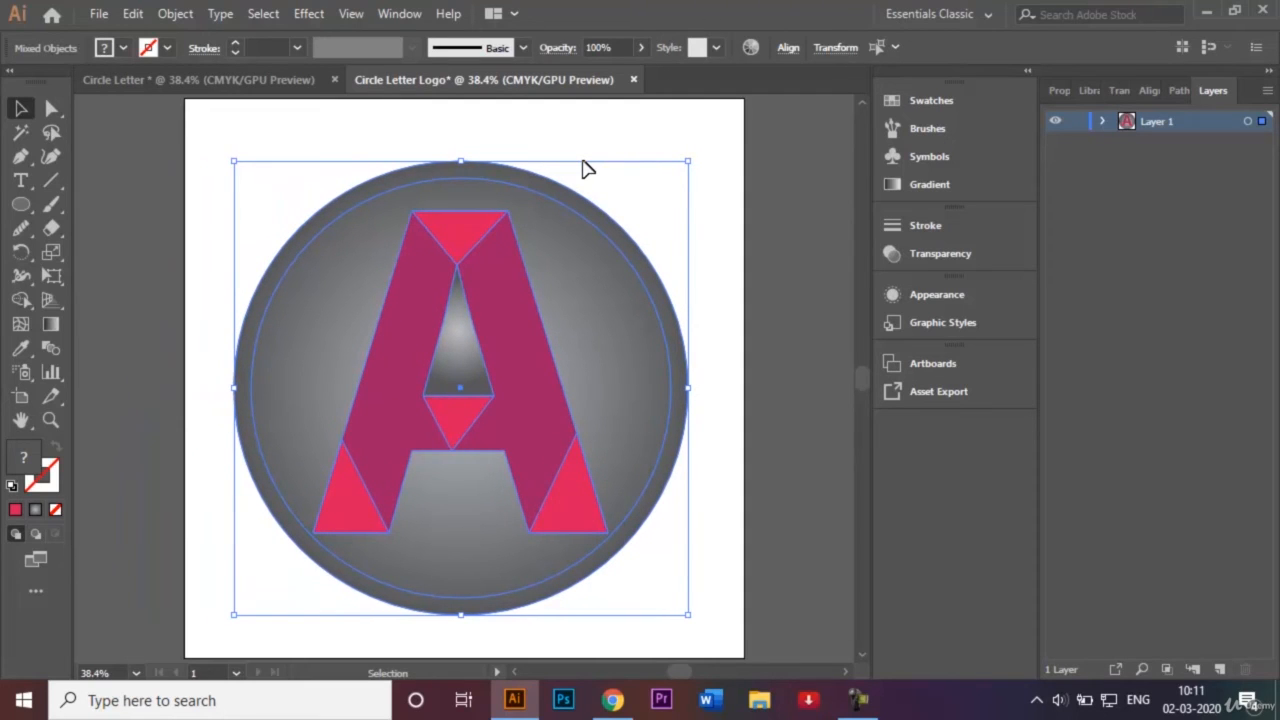
key("shift+Right")
key("shift+Right")
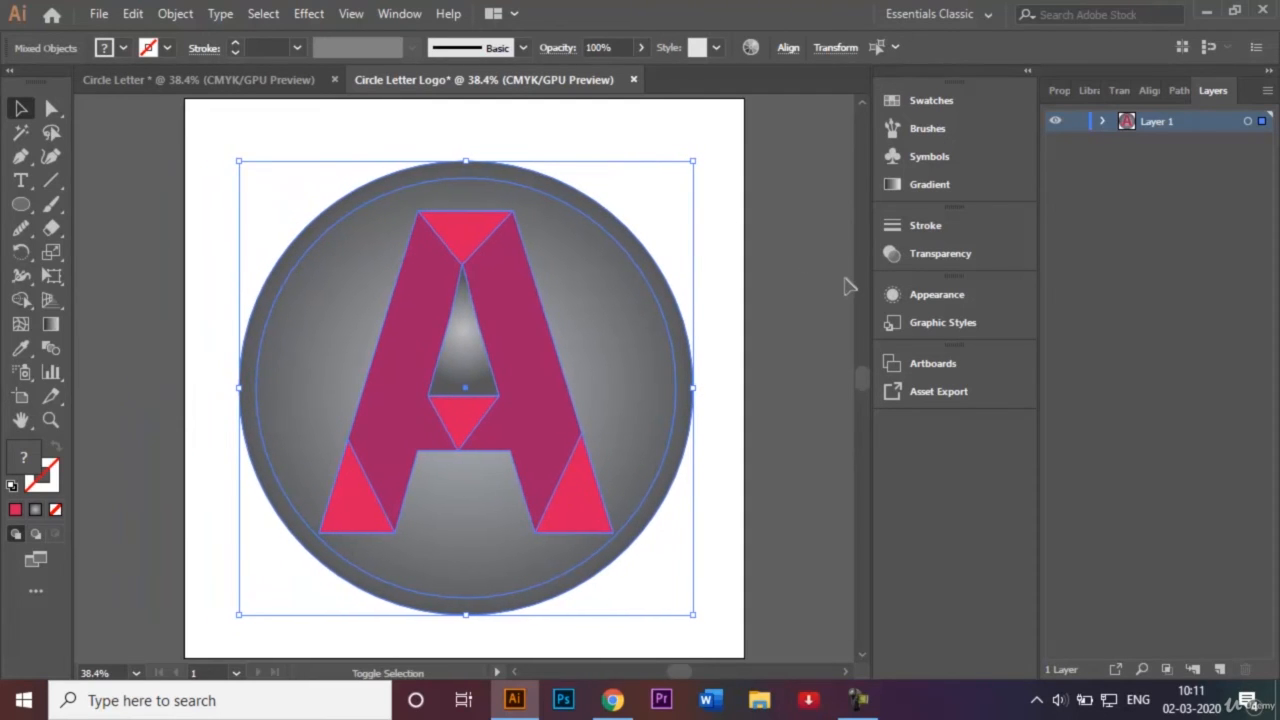
left_click(762, 251)
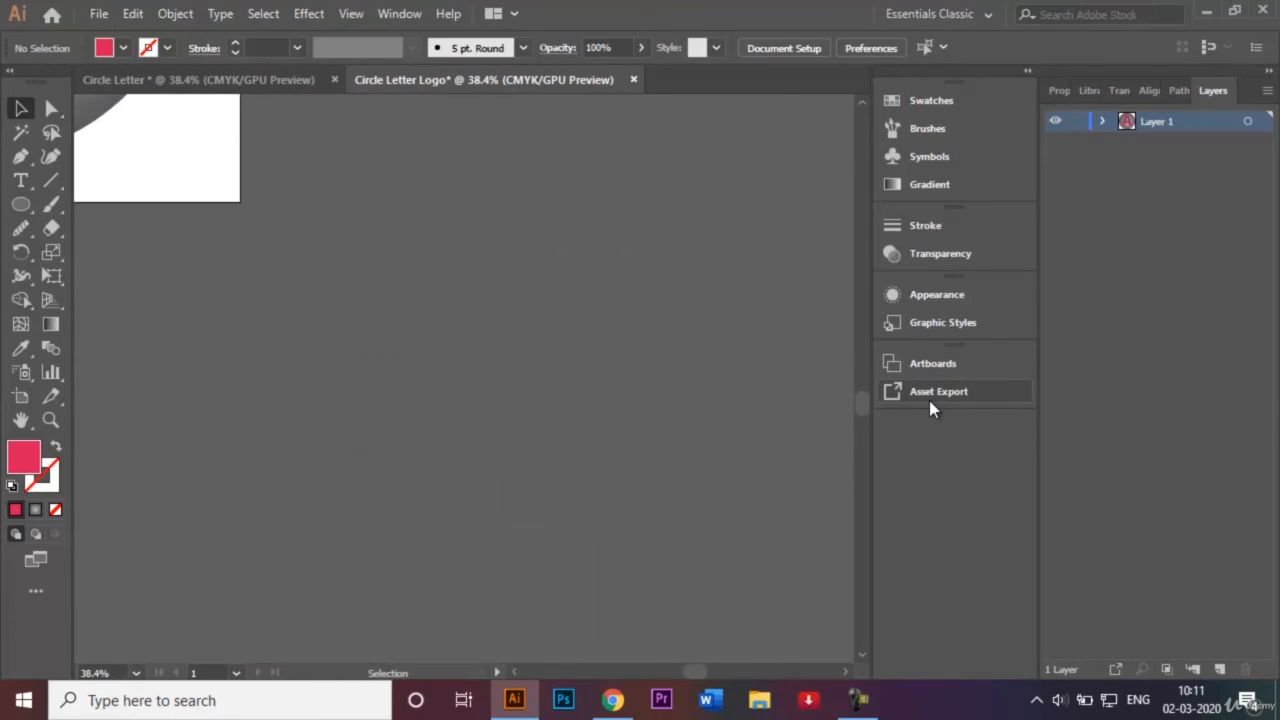
Save the document as Circle Letter Logo.ai in the Logos folder, using the Illustrator CC version with PDF compatibility and compression
left_click(99, 15)
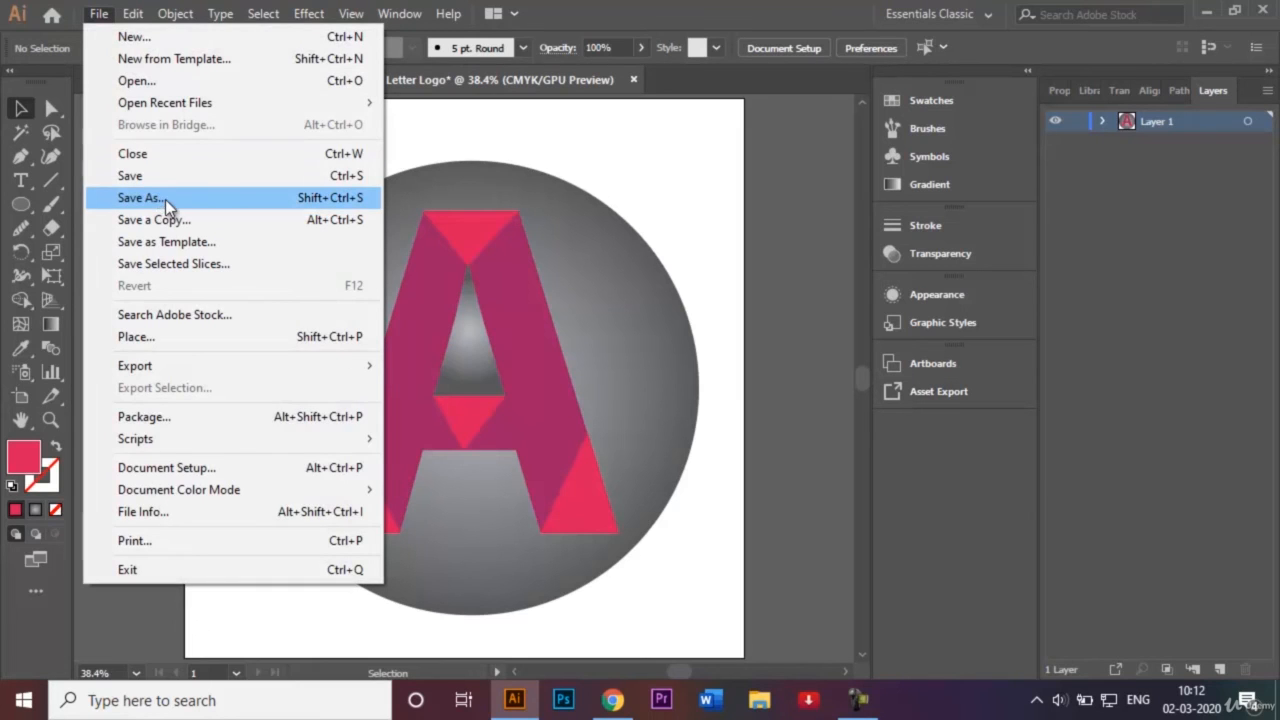
left_click(165, 199)
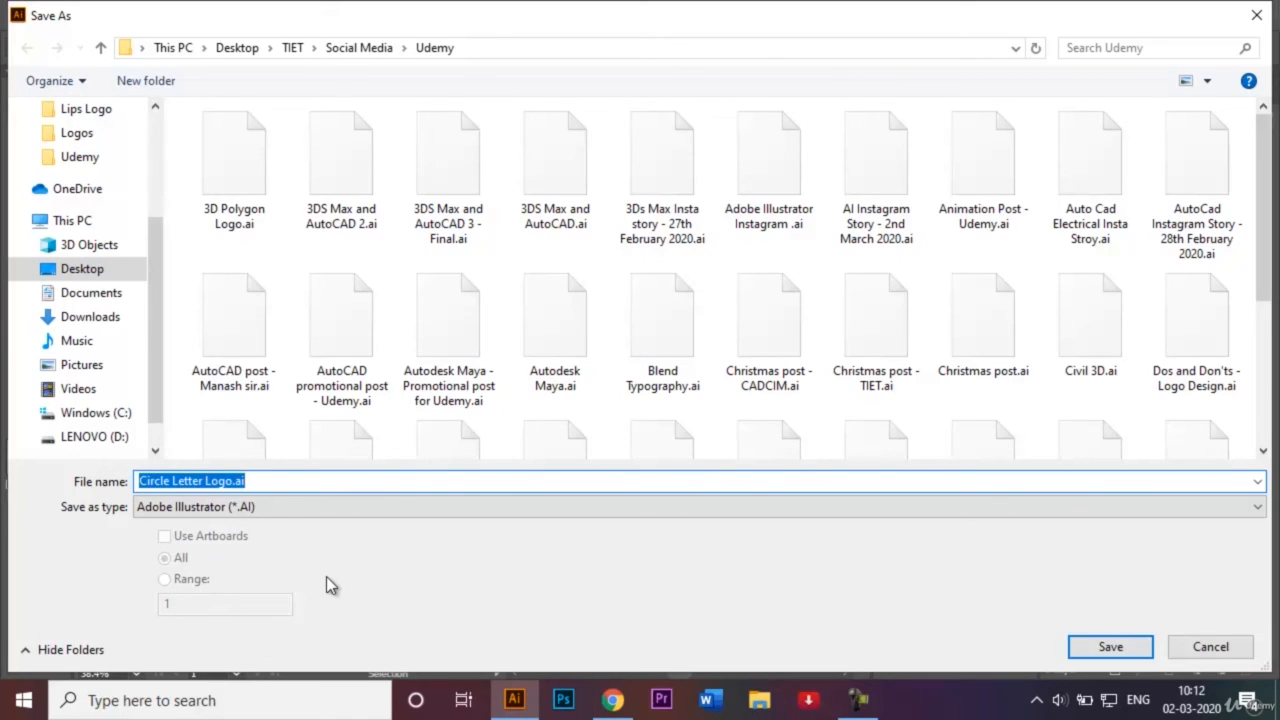
left_click(110, 133)
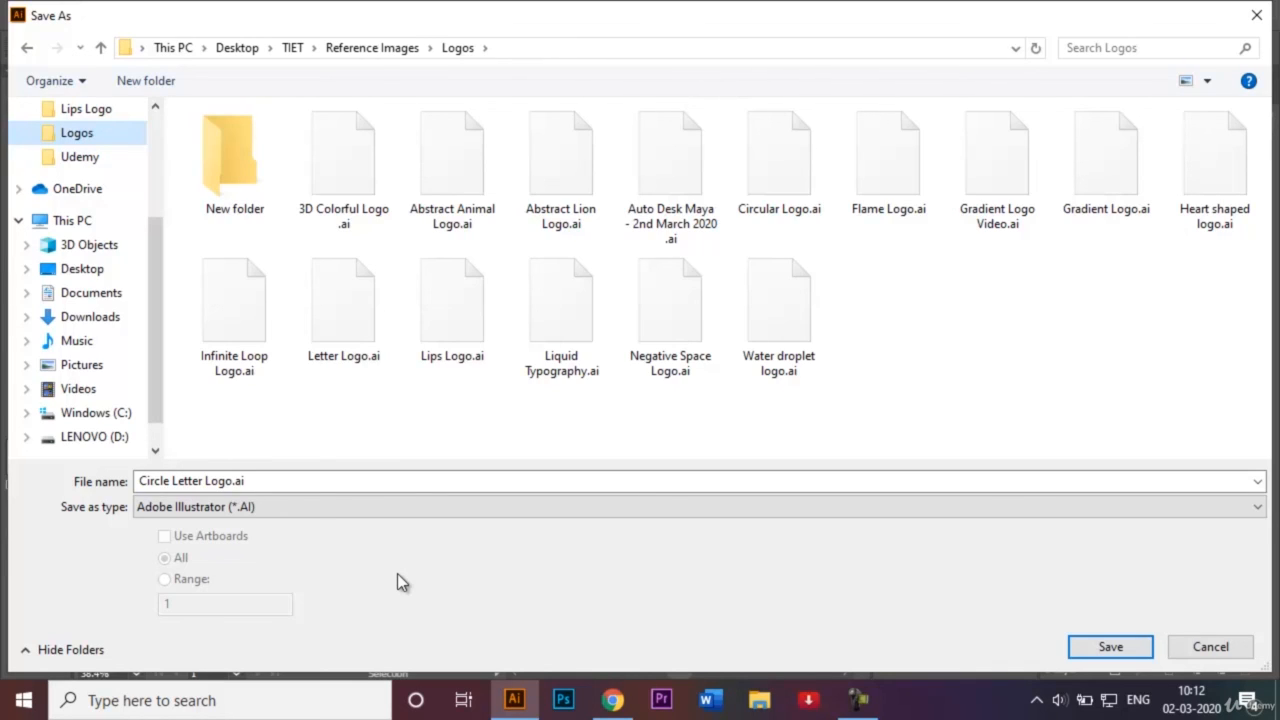
left_click(1110, 646)
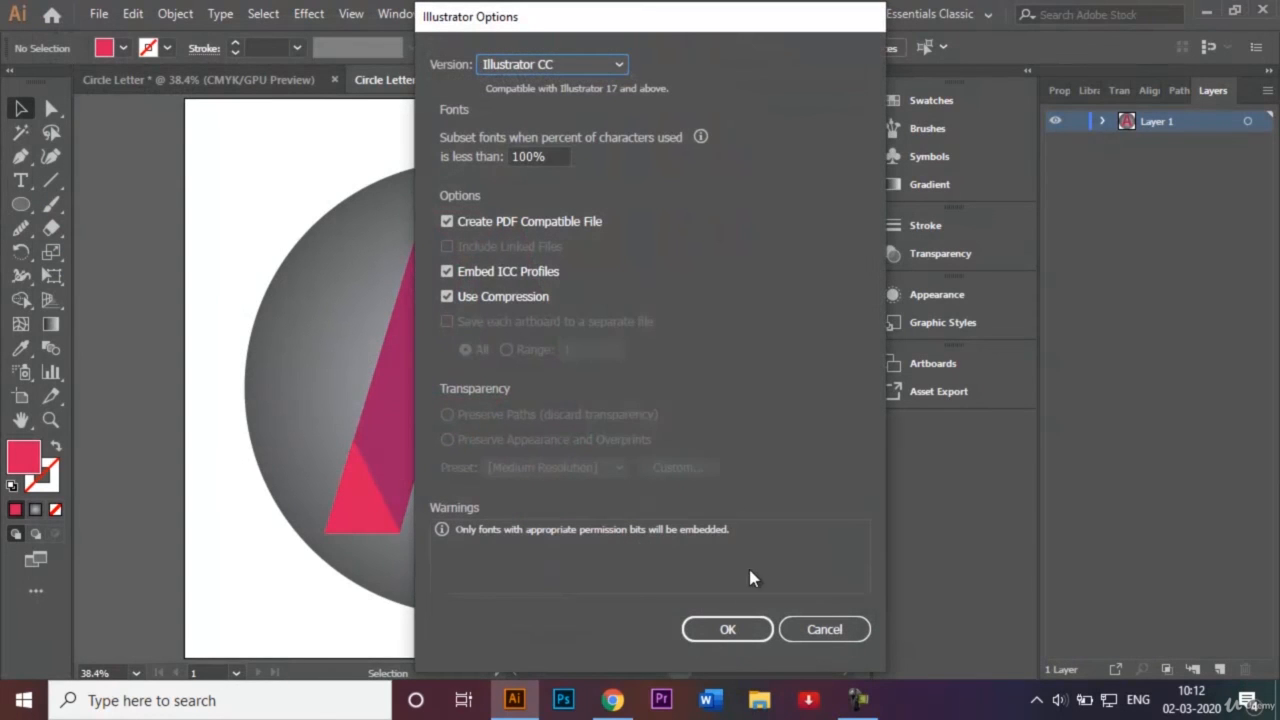
left_click(737, 628)
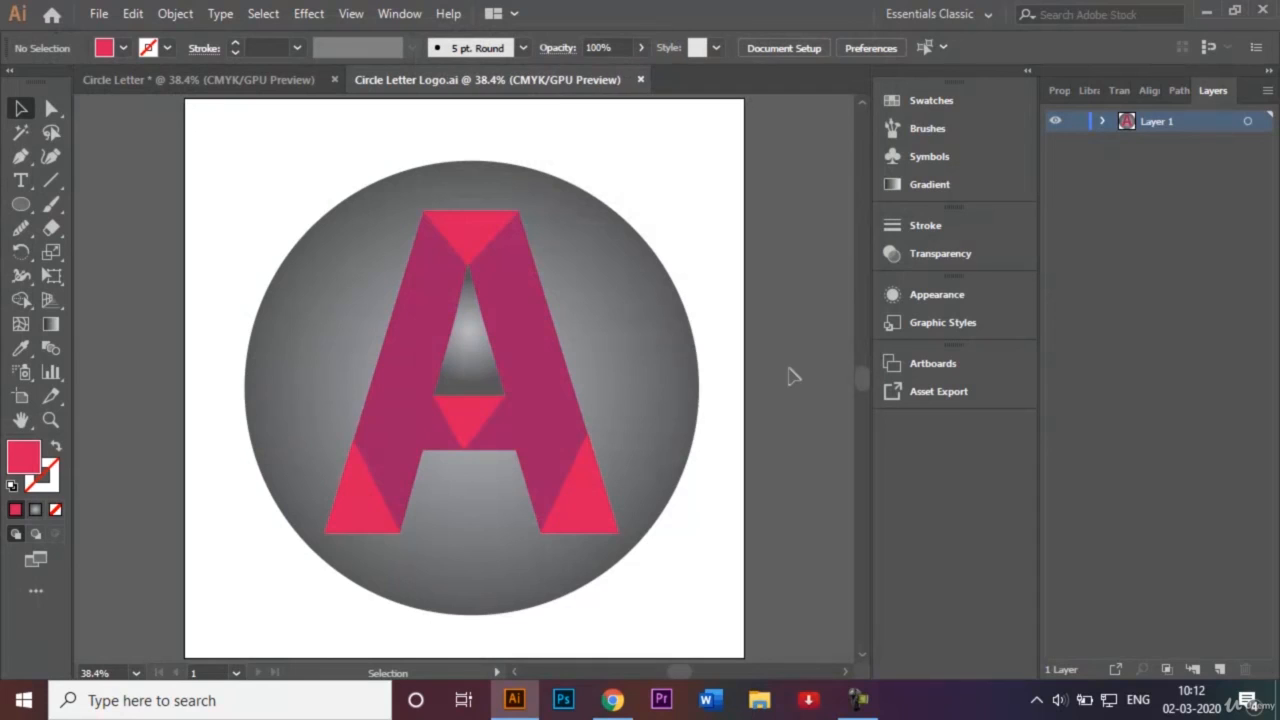